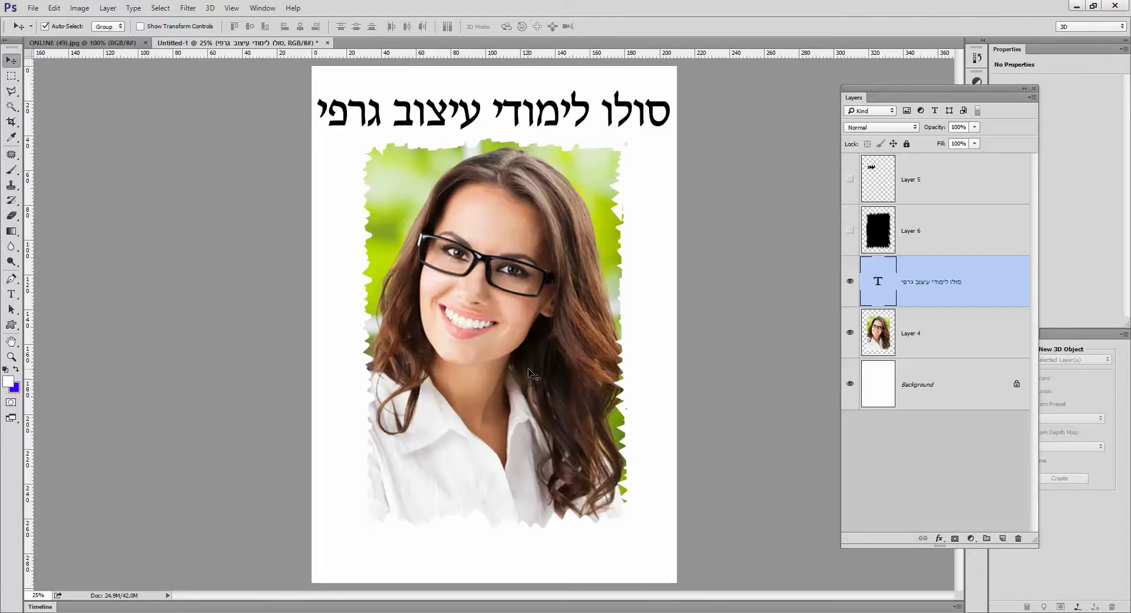
- Bring the portrait photo from ONLINE (49).jpg into the Untitled-1 document and hide Layer 4
drag(333, 67, 492, 311)
click(850, 384)
- Scale up the small portrait on Layer 7 with Free Transform so it fills most of the page below the Hebrew title
key(ctrl+t)
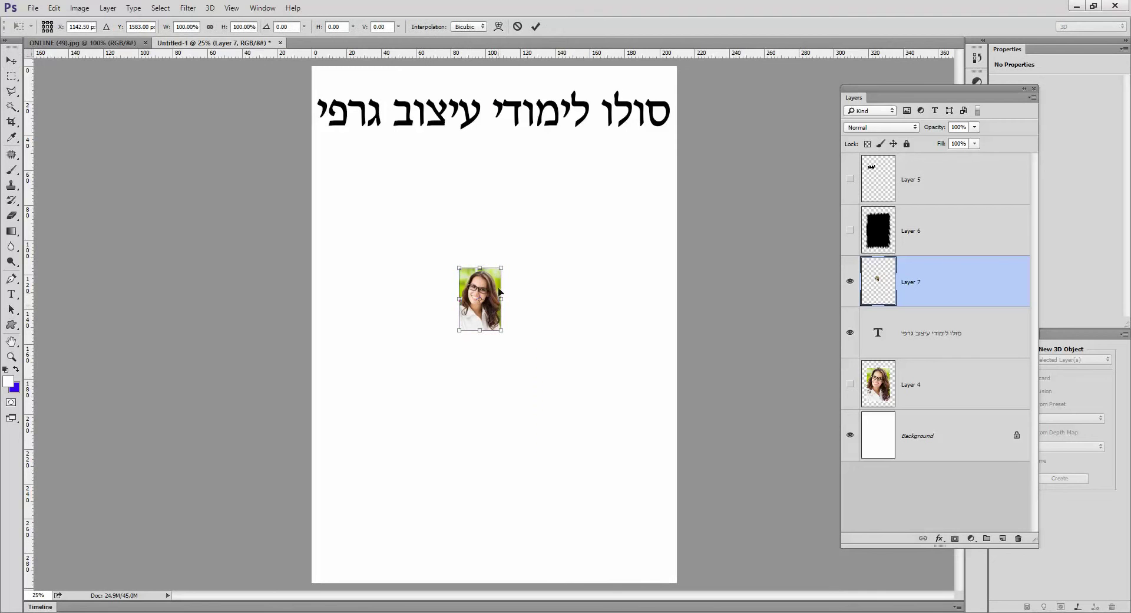
click(53, 9)
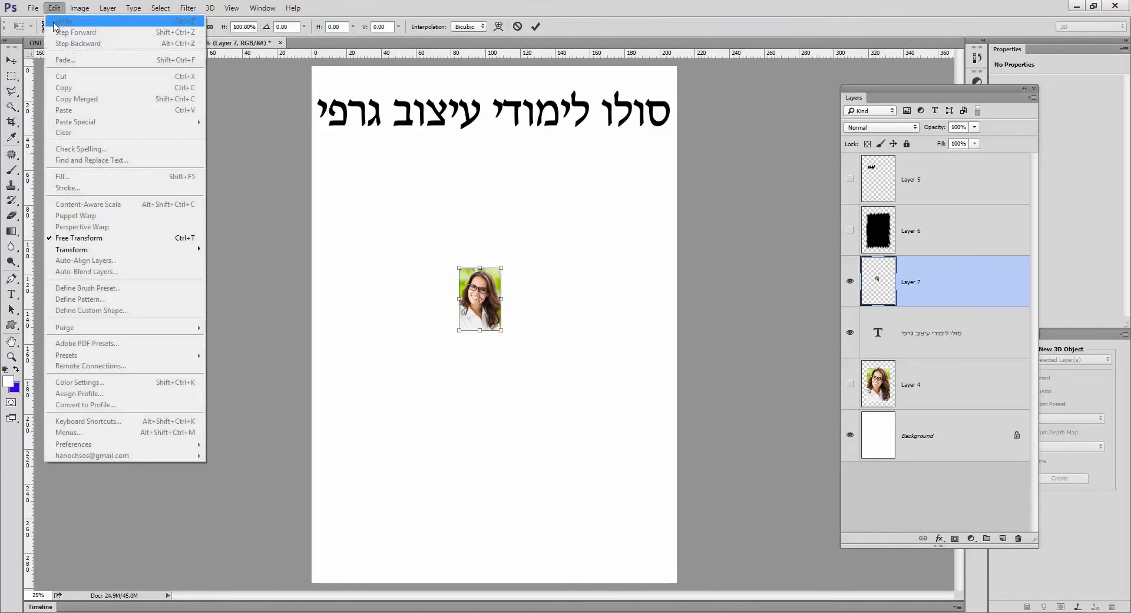
click(88, 238)
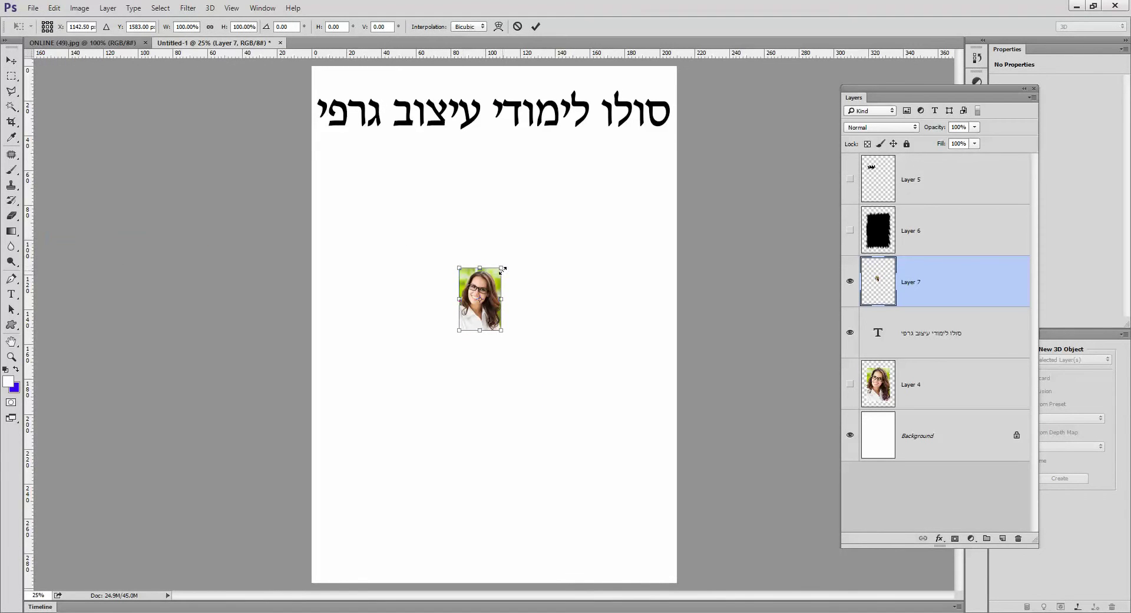
drag(502, 269, 589, 136)
drag(458, 330, 347, 498)
drag(587, 145, 612, 100)
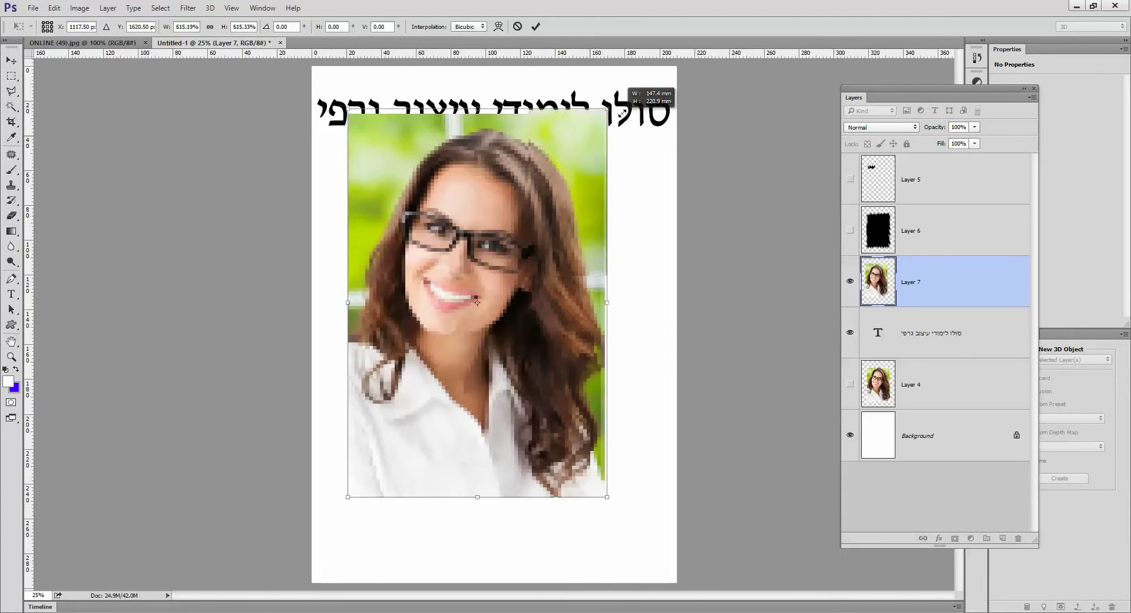
drag(508, 291, 521, 354)
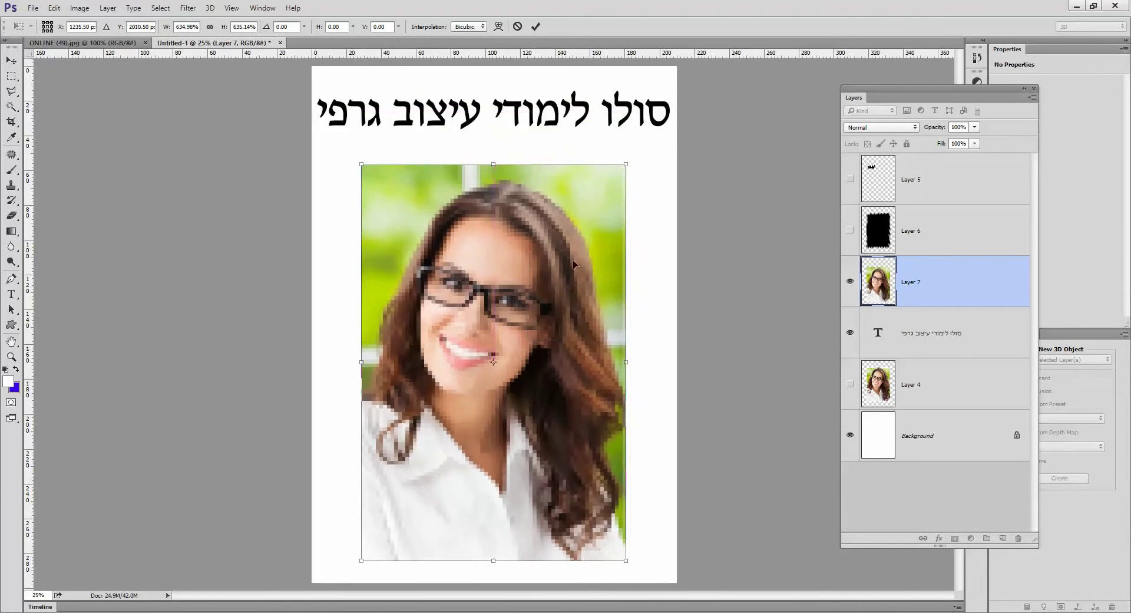
drag(626, 162, 639, 145)
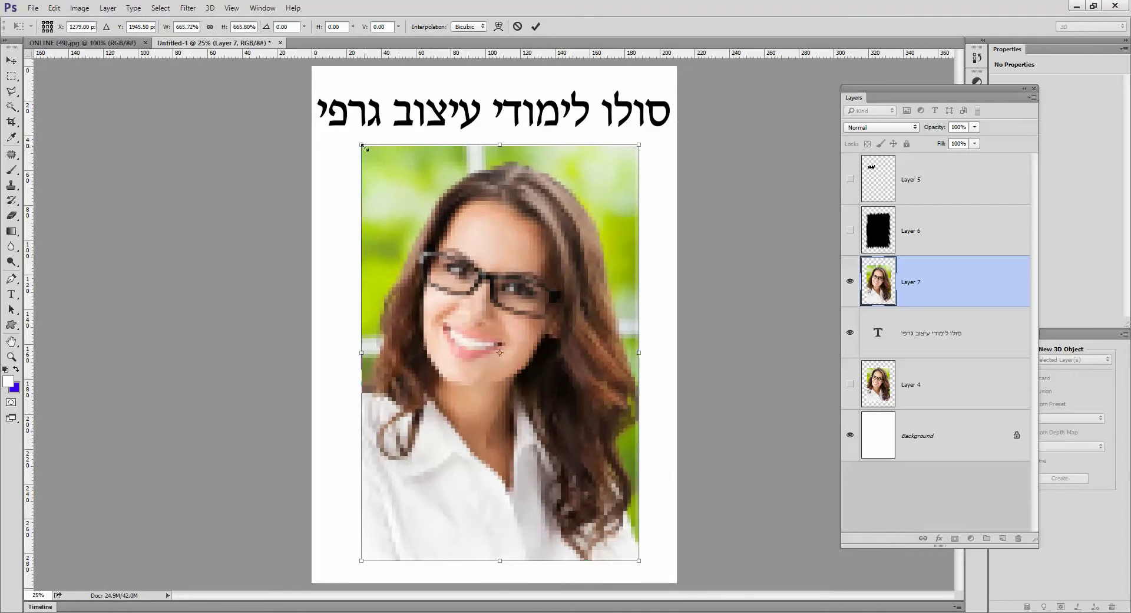
drag(362, 145, 355, 135)
key(Return)
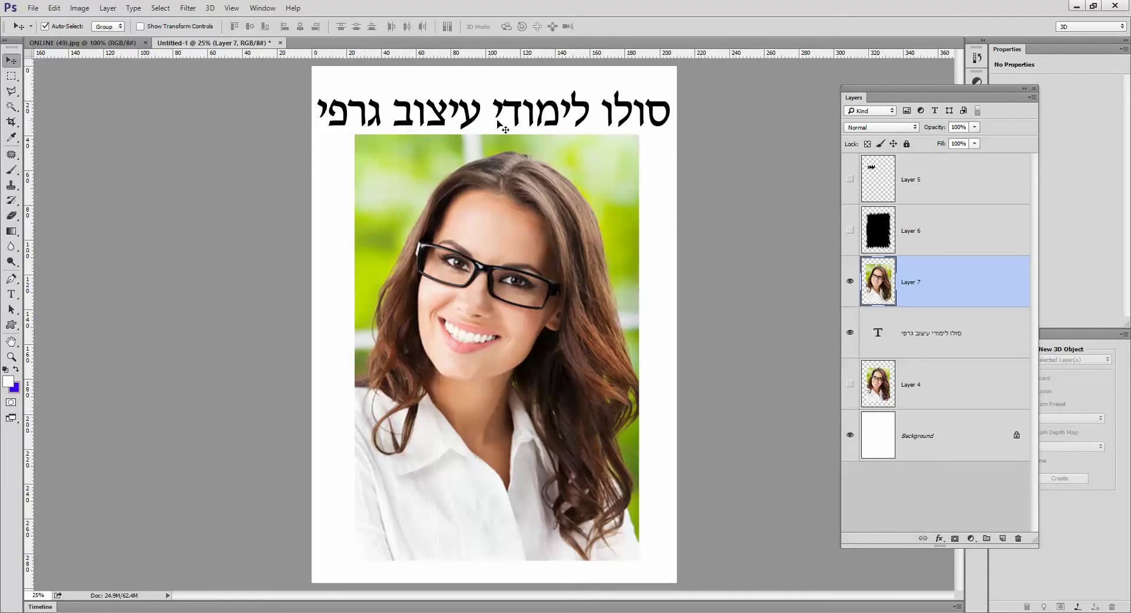
- Hide Layer 7 and draw a closed Polygonal Lasso selection with zigzag upper and lower edges in the blank area below the title
click(851, 283)
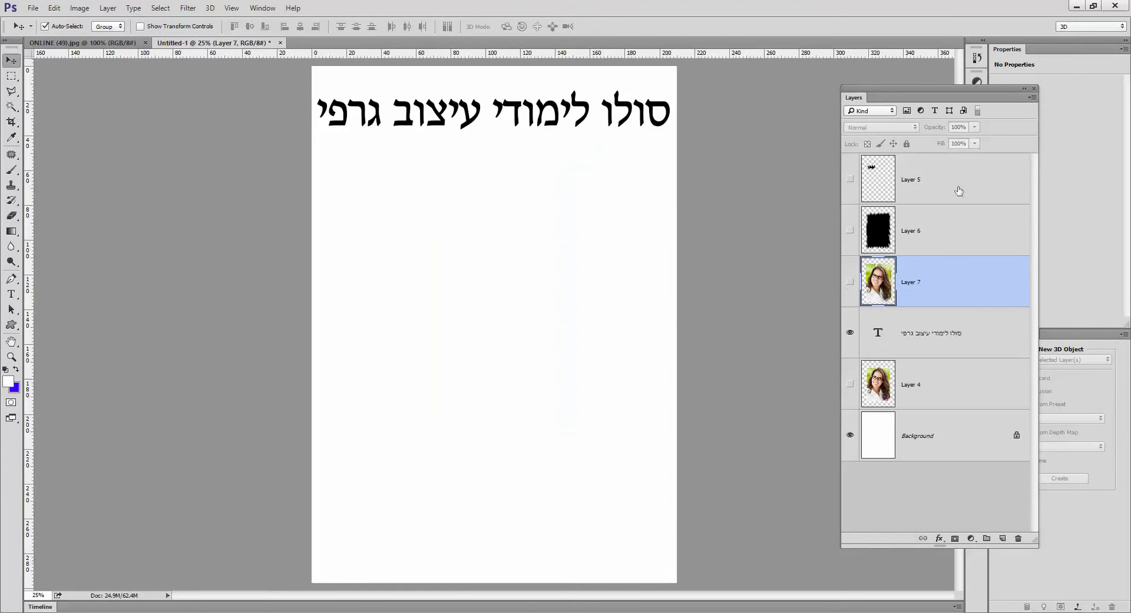
click(11, 91)
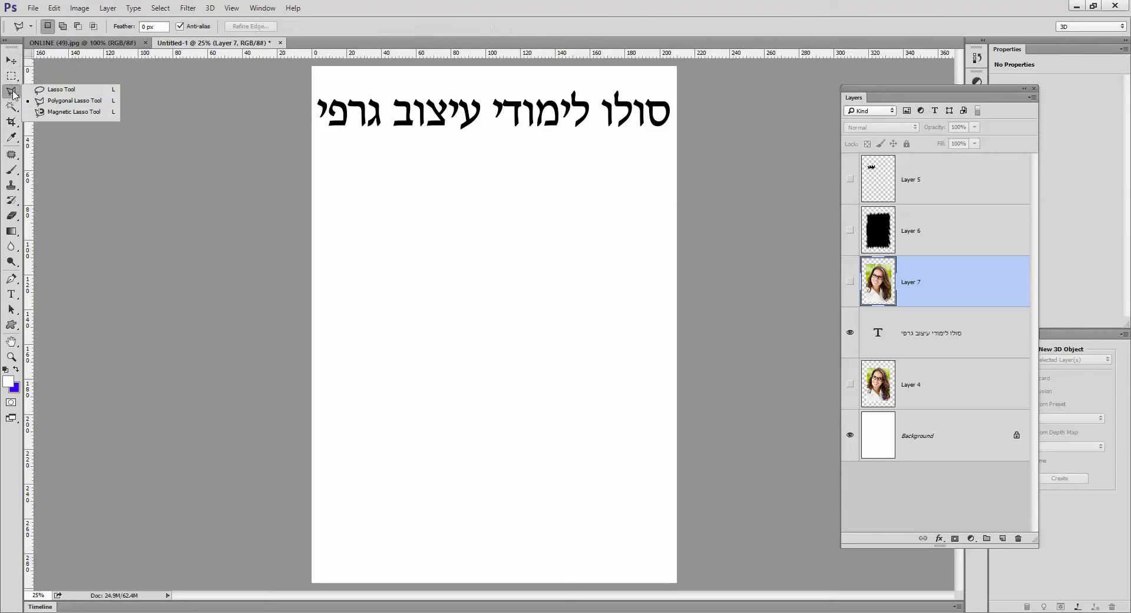
click(56, 101)
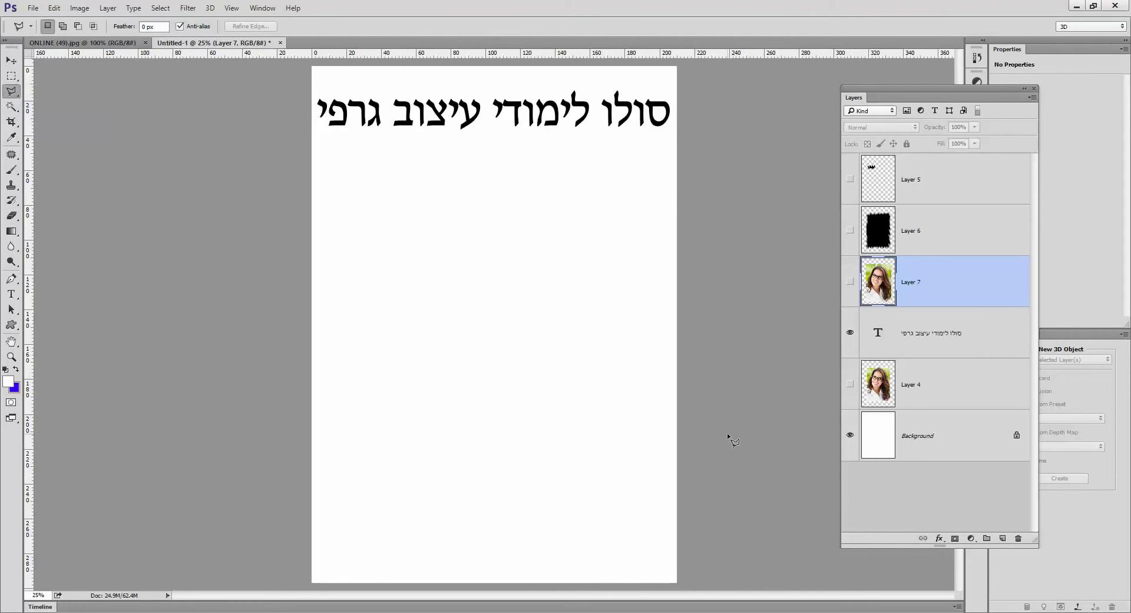
click(419, 254)
click(424, 222)
click(431, 252)
click(436, 224)
click(442, 254)
click(448, 224)
click(451, 252)
click(456, 226)
click(459, 253)
click(465, 226)
click(467, 252)
click(473, 226)
click(475, 252)
click(484, 226)
click(485, 253)
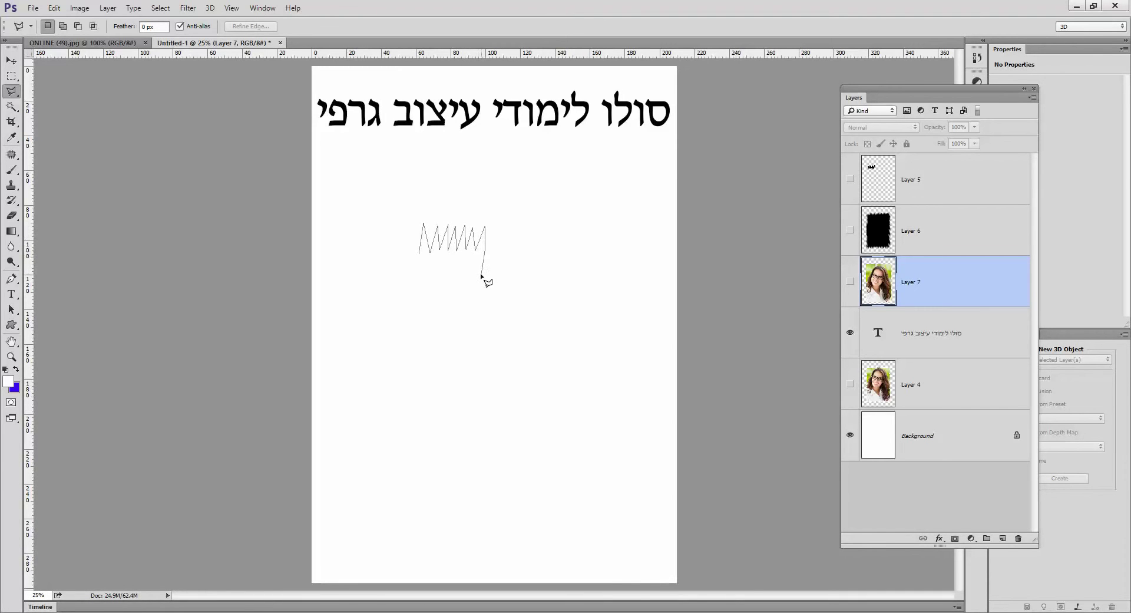
click(482, 274)
click(476, 260)
click(469, 275)
click(463, 258)
click(456, 275)
click(451, 258)
click(421, 258)
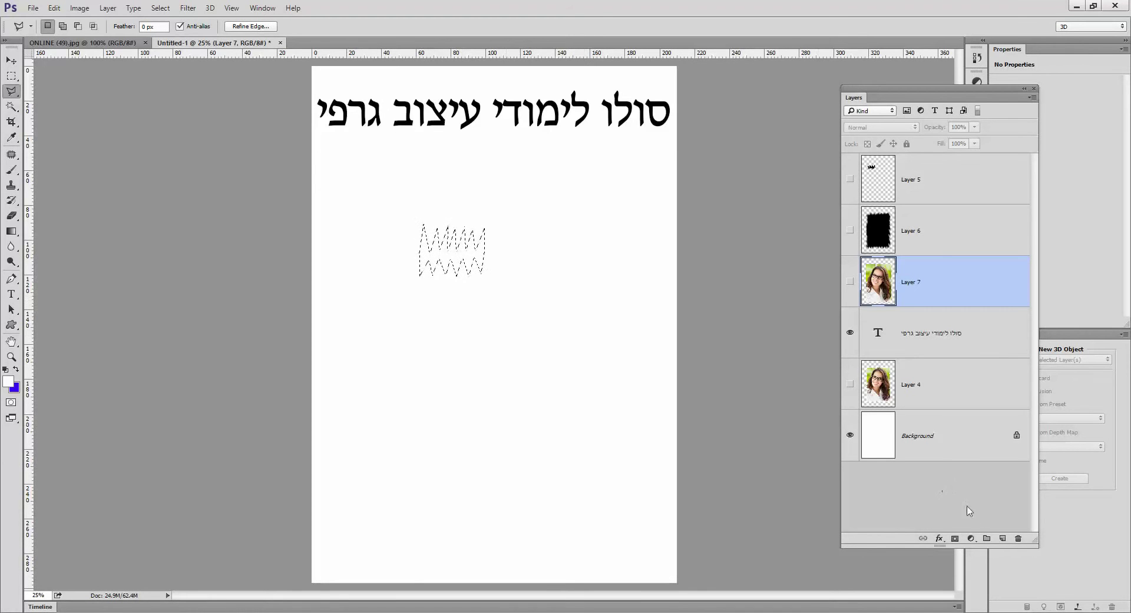
- Add a new layer and transform the zigzag selection into a wide, flat strip, about 155% in width and 42% in height
click(1002, 538)
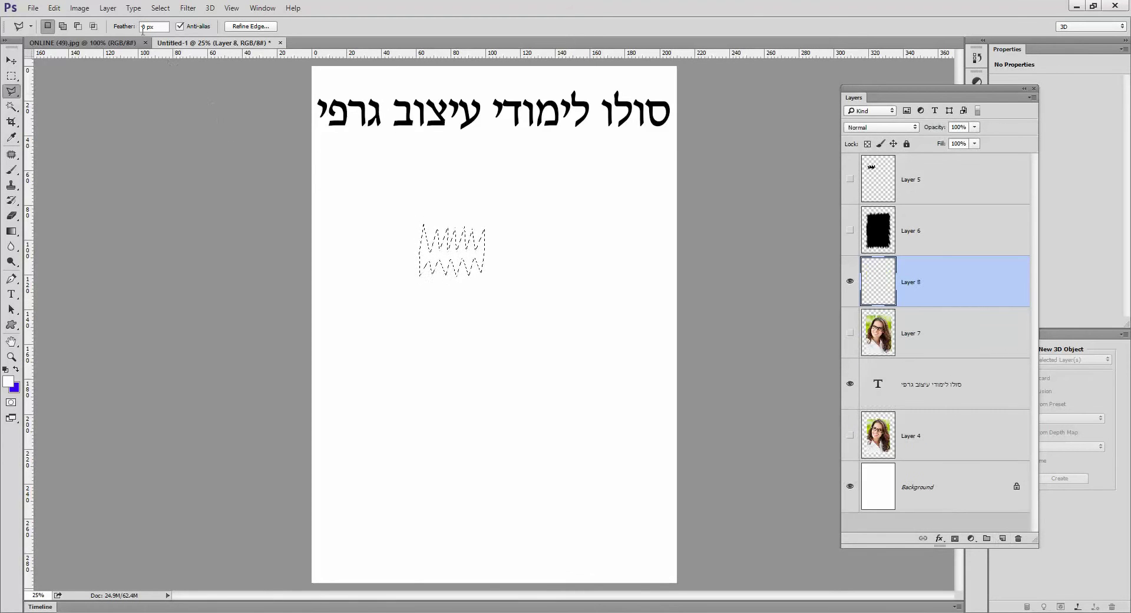
click(159, 9)
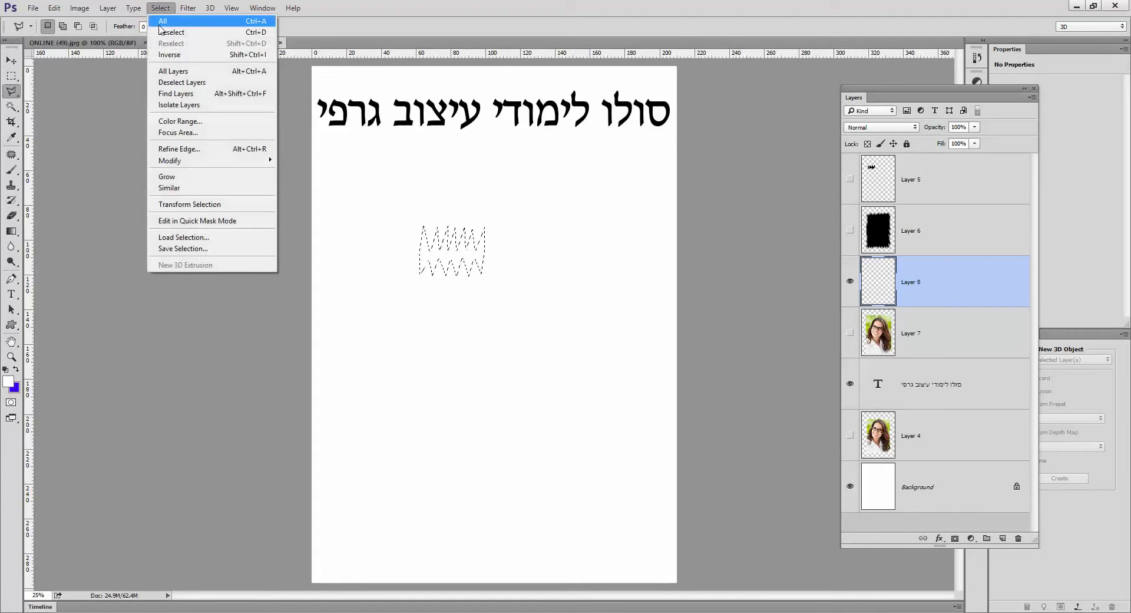
click(200, 204)
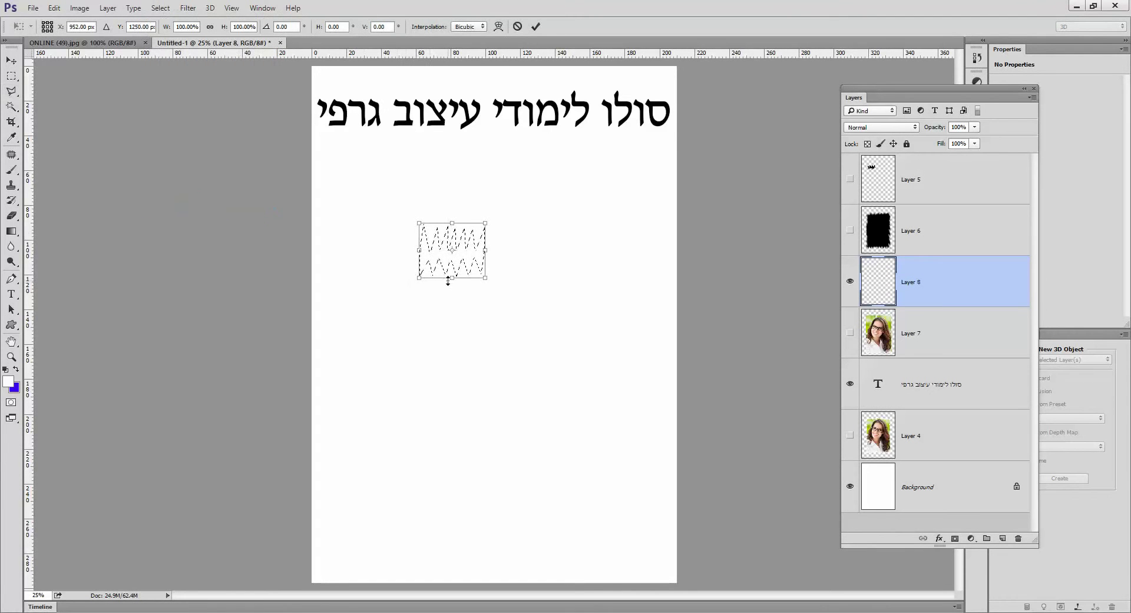
drag(395, 252, 392, 250)
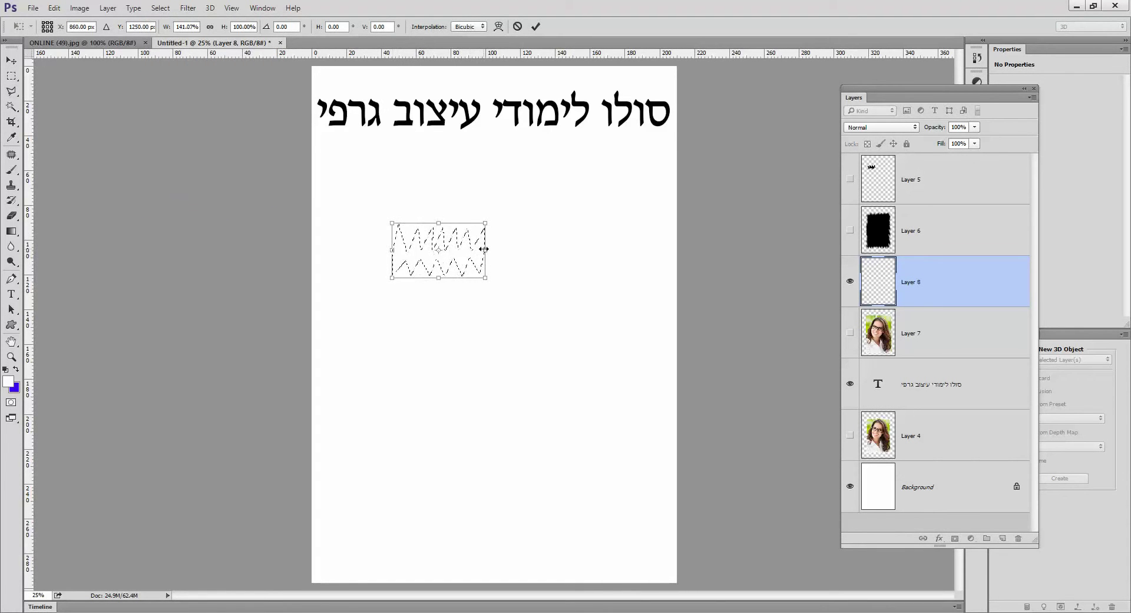
drag(484, 249, 494, 249)
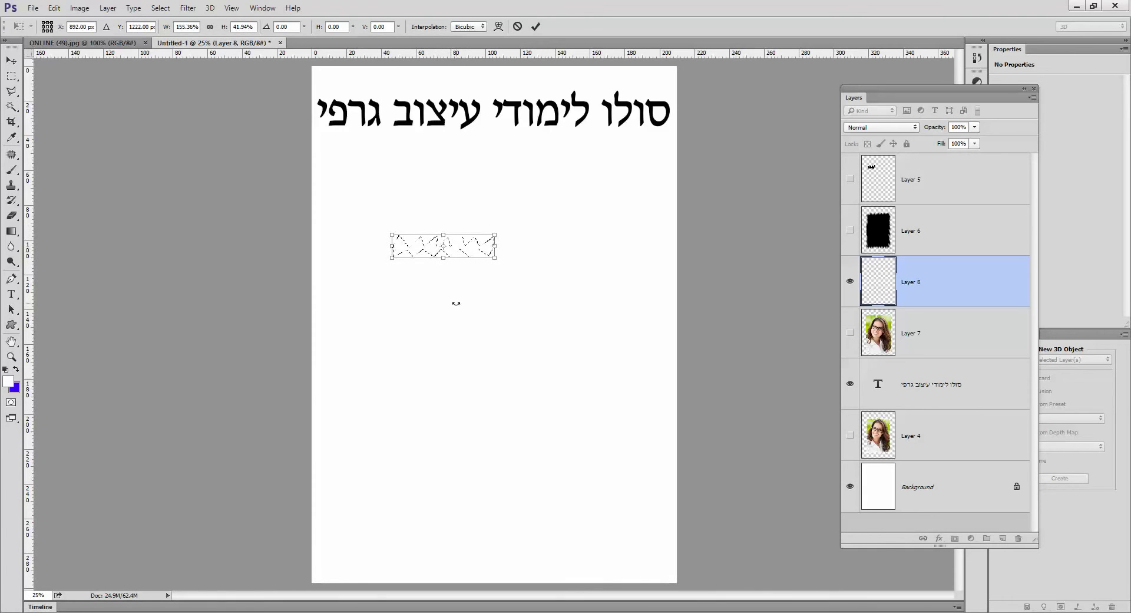
key(Return)
key(l)
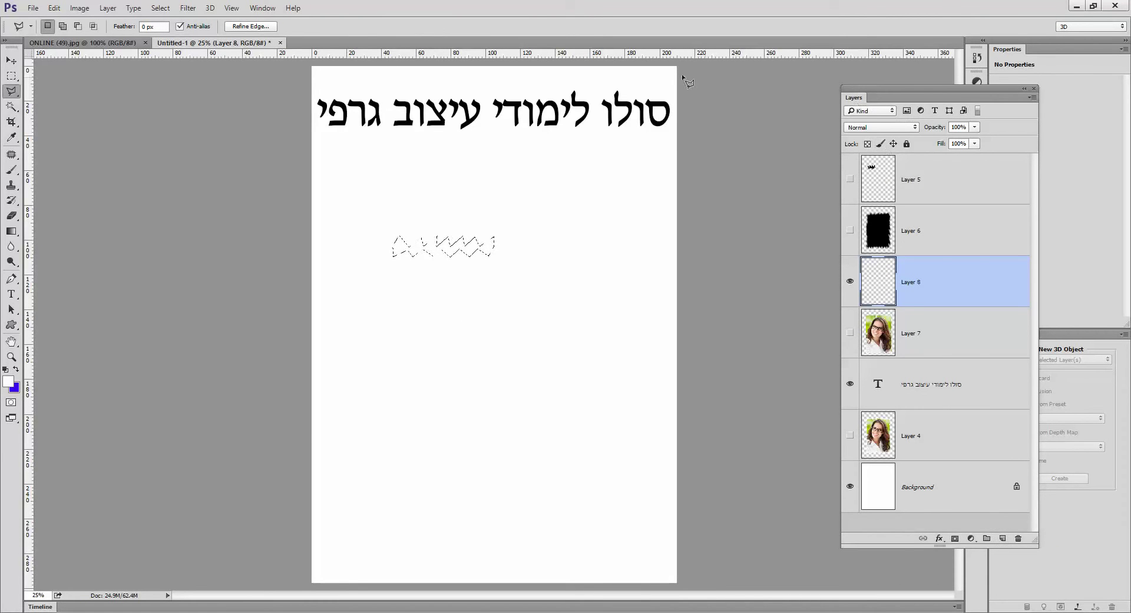
click(262, 8)
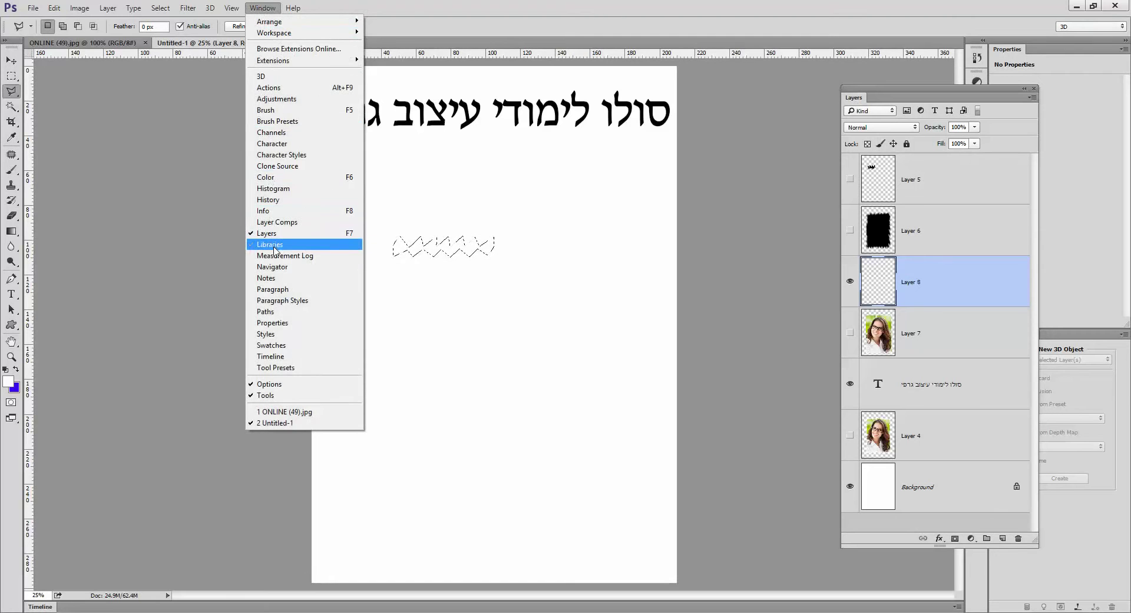
click(963, 99)
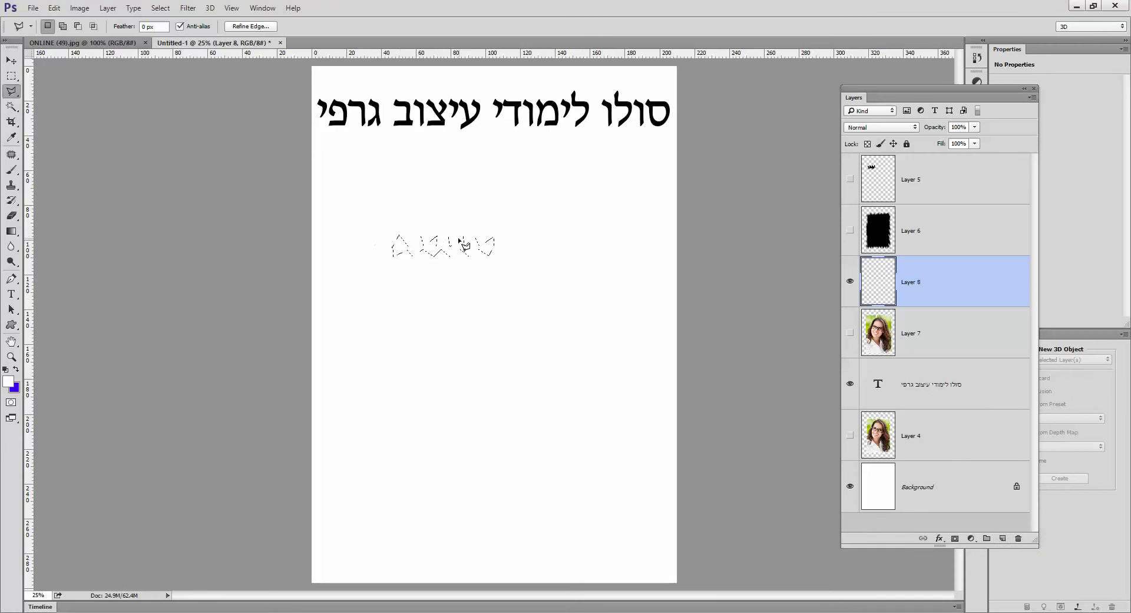
- Fill the zigzag selection on Layer 8 with black in Normal mode at 100% opacity
click(54, 9)
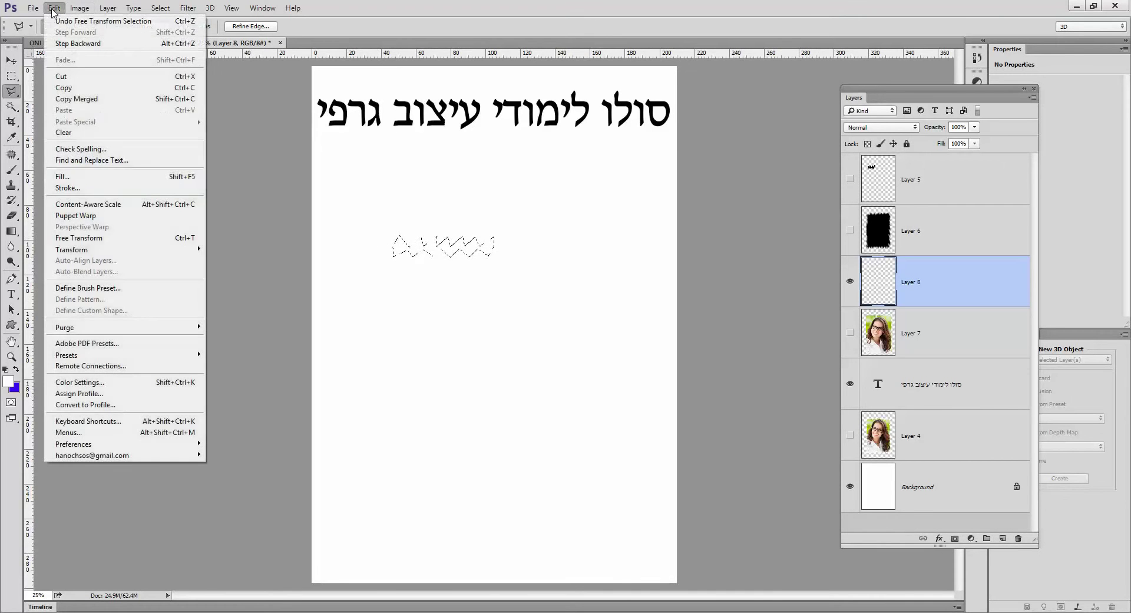
click(110, 182)
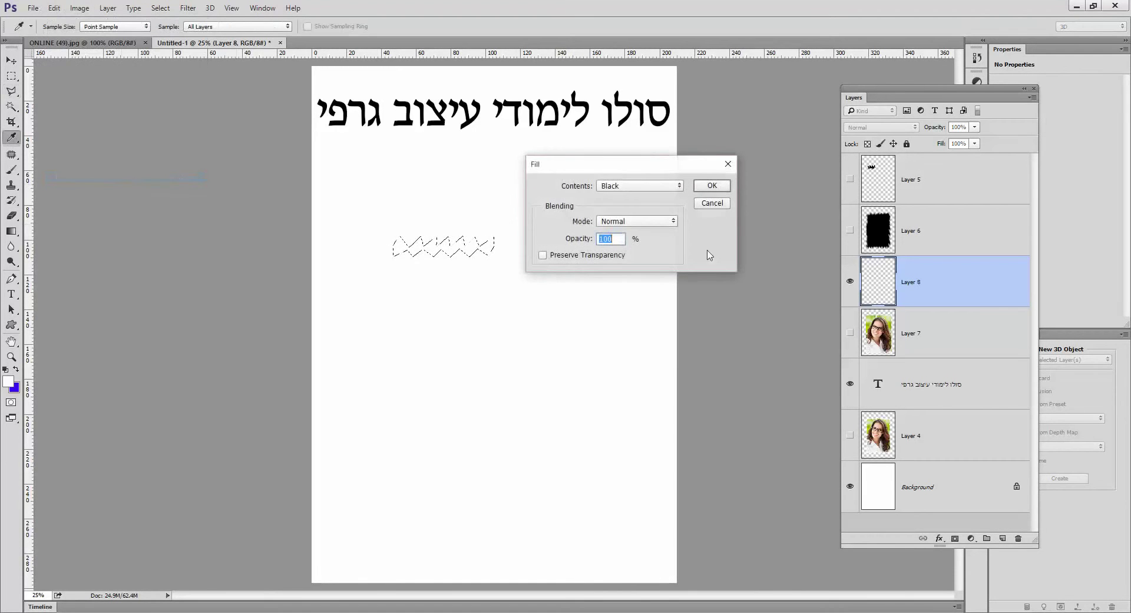
click(661, 186)
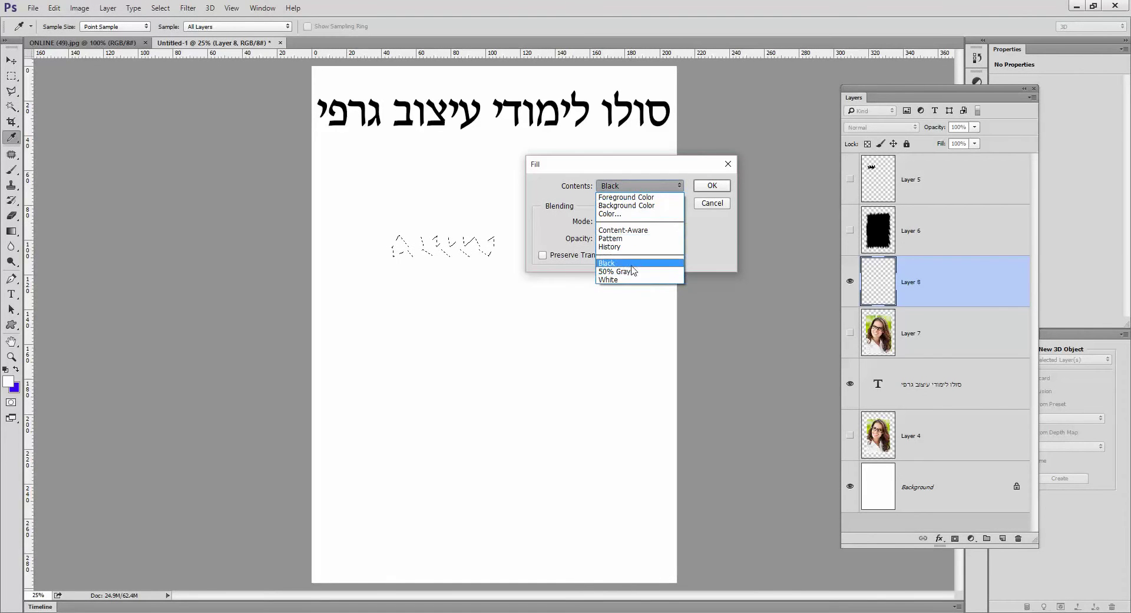
click(632, 265)
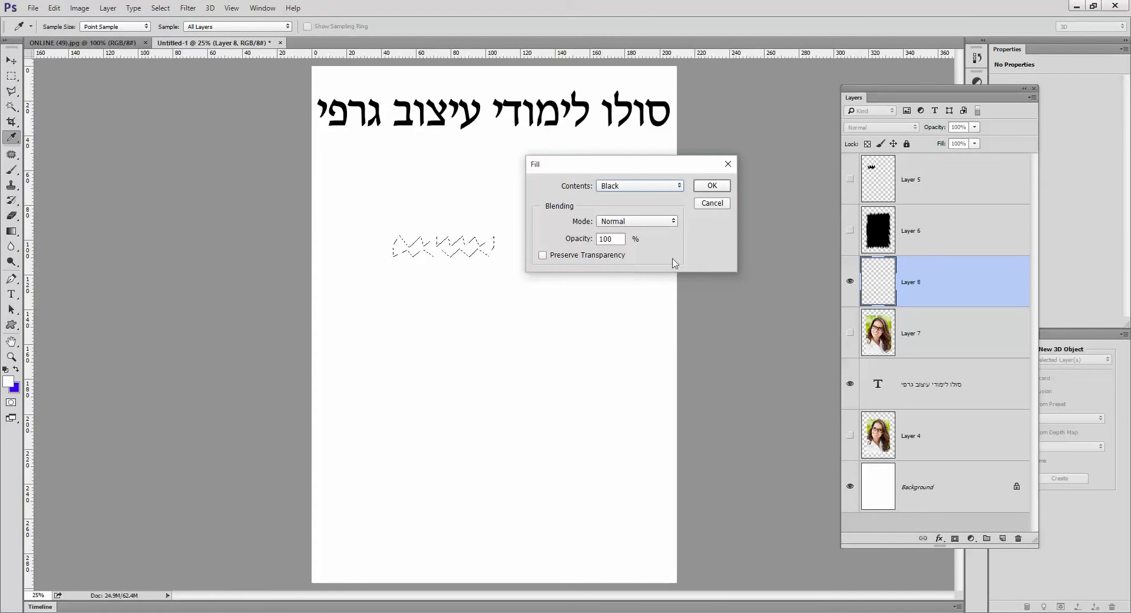
click(706, 187)
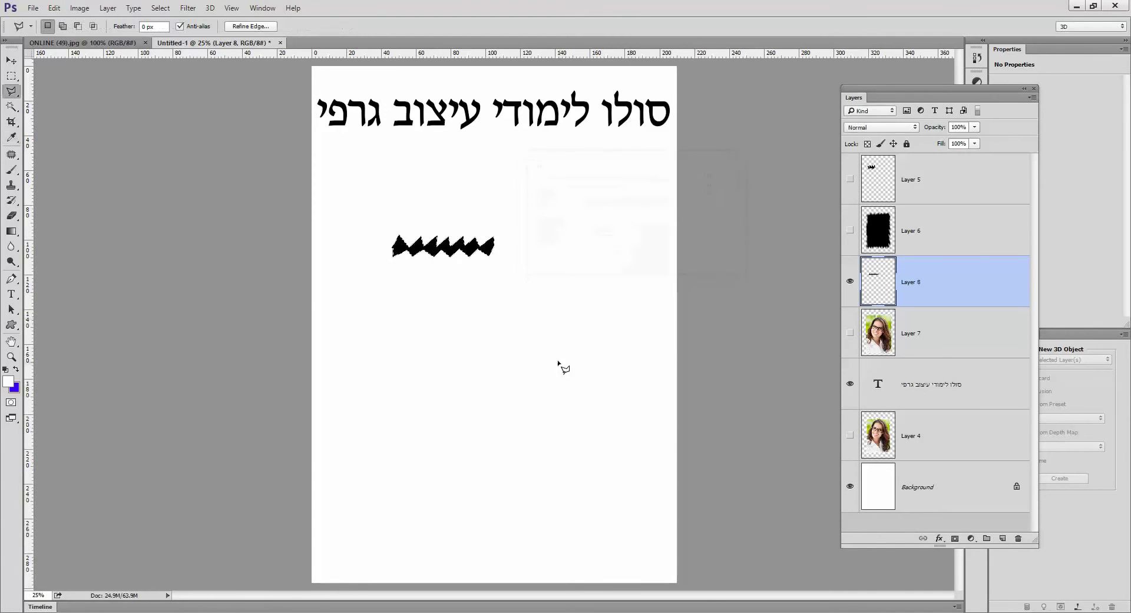
- Hide the Background layer and define the black zigzag strip as a brush preset, keeping the suggested name
click(849, 487)
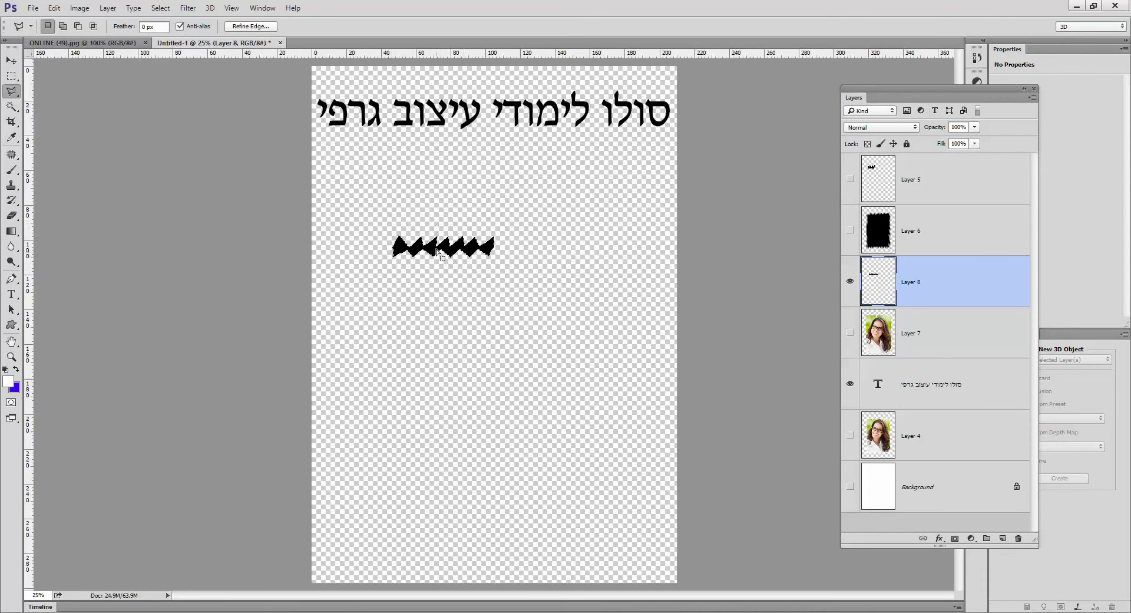
click(53, 7)
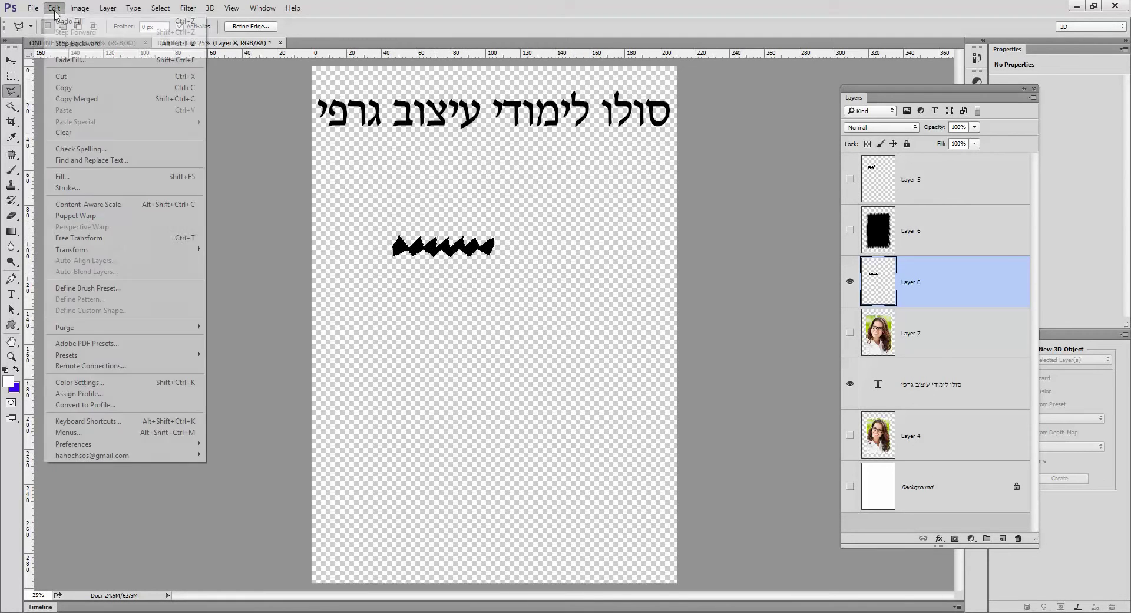
click(118, 290)
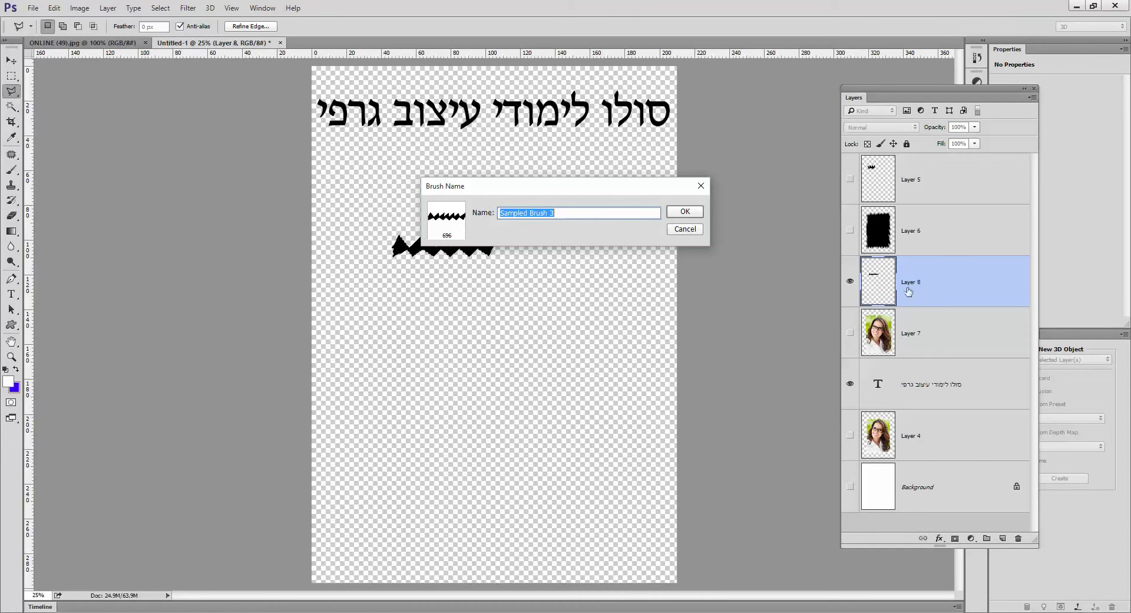
click(685, 212)
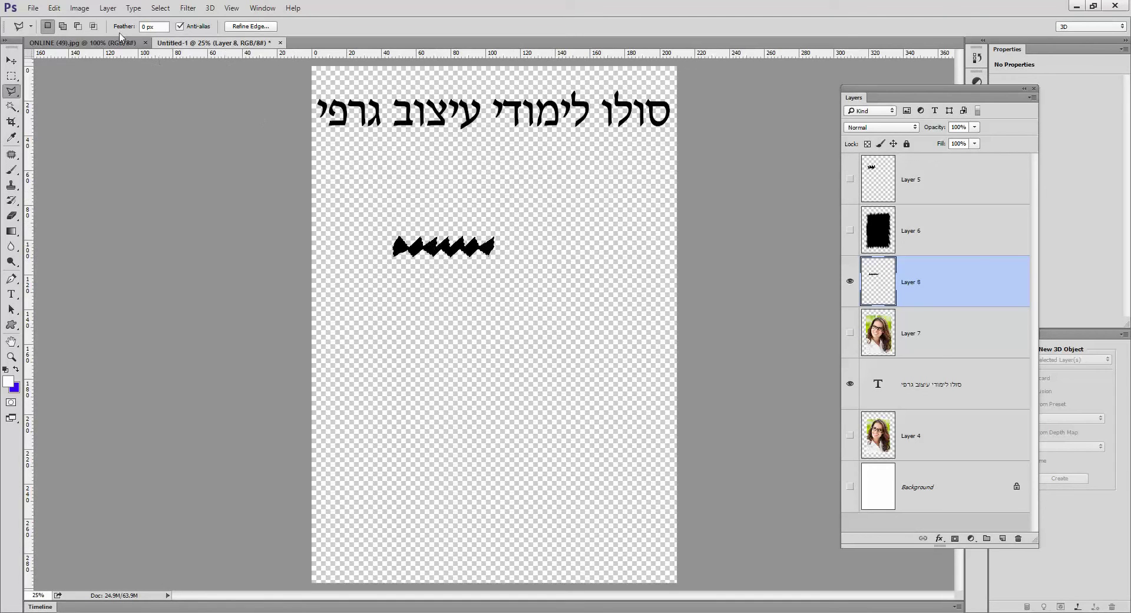
- Deselect the zigzag selection and show the portrait on Layer 7
click(160, 7)
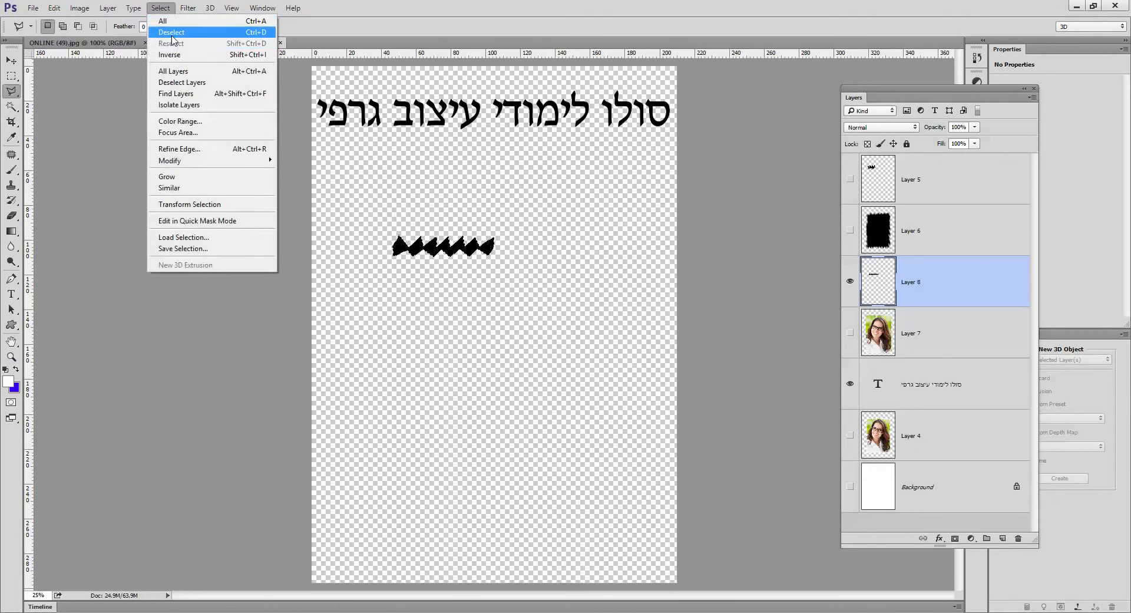
click(171, 32)
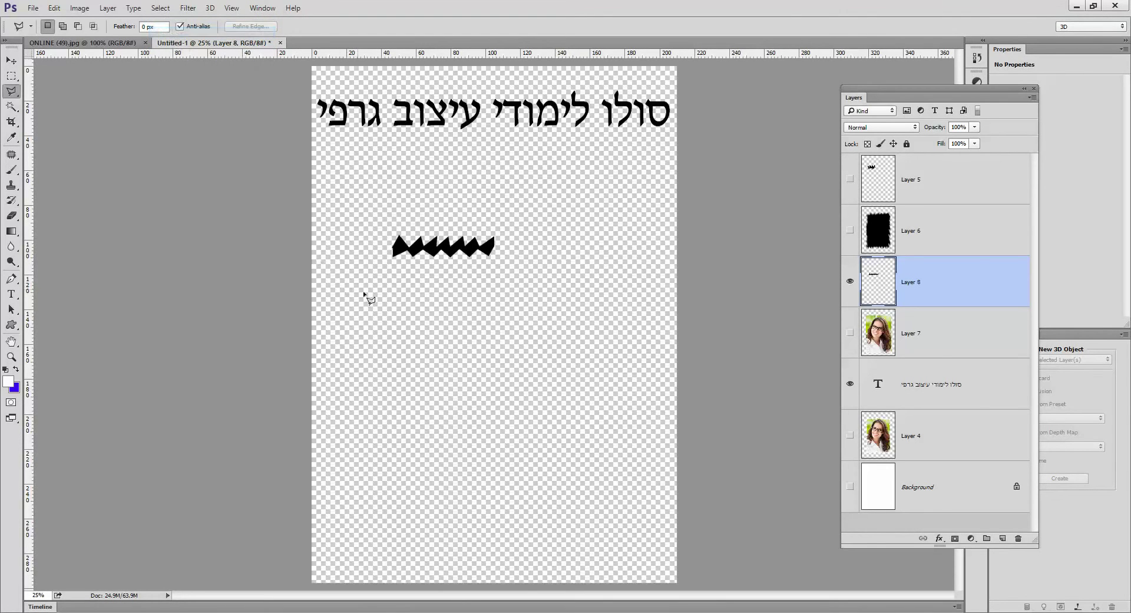
click(850, 334)
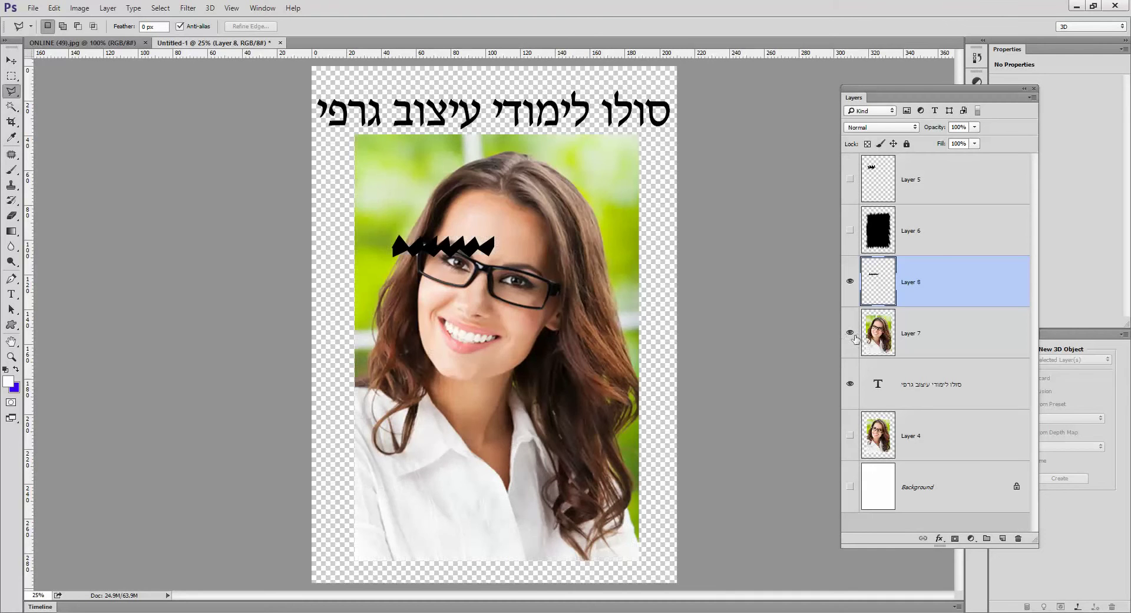
- Delete the zigzag strip's Layer 8 along with Layer 6 and Layer 5
drag(908, 281, 1018, 538)
drag(894, 246, 1019, 538)
drag(938, 199, 1018, 538)
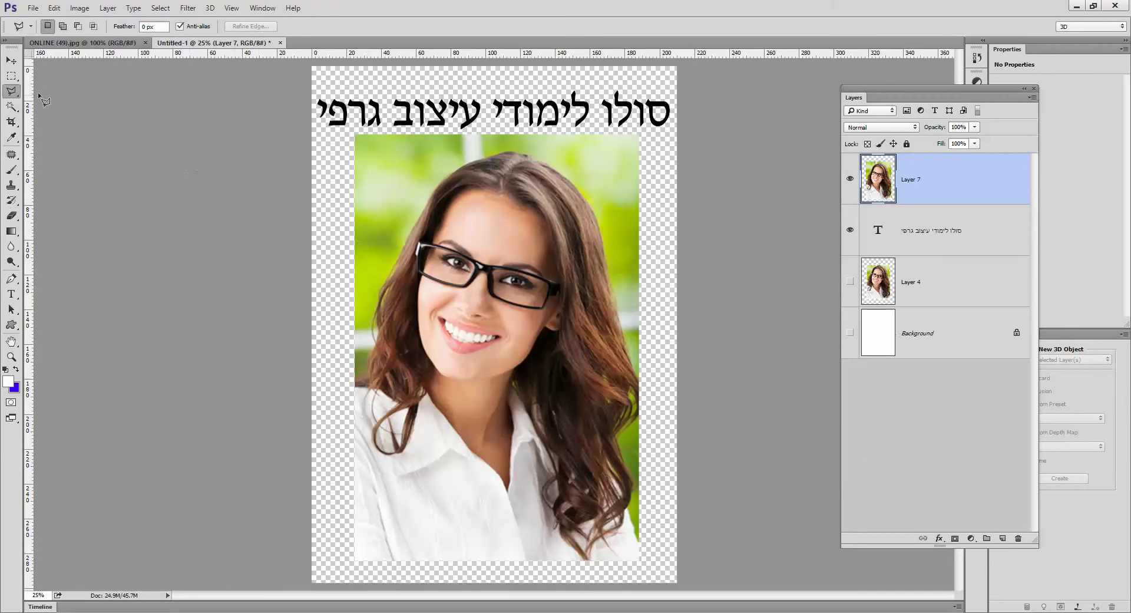
- Choose the standard Eraser Tool with the 696 px zigzag brush tip
click(10, 218)
drag(10, 222, 65, 216)
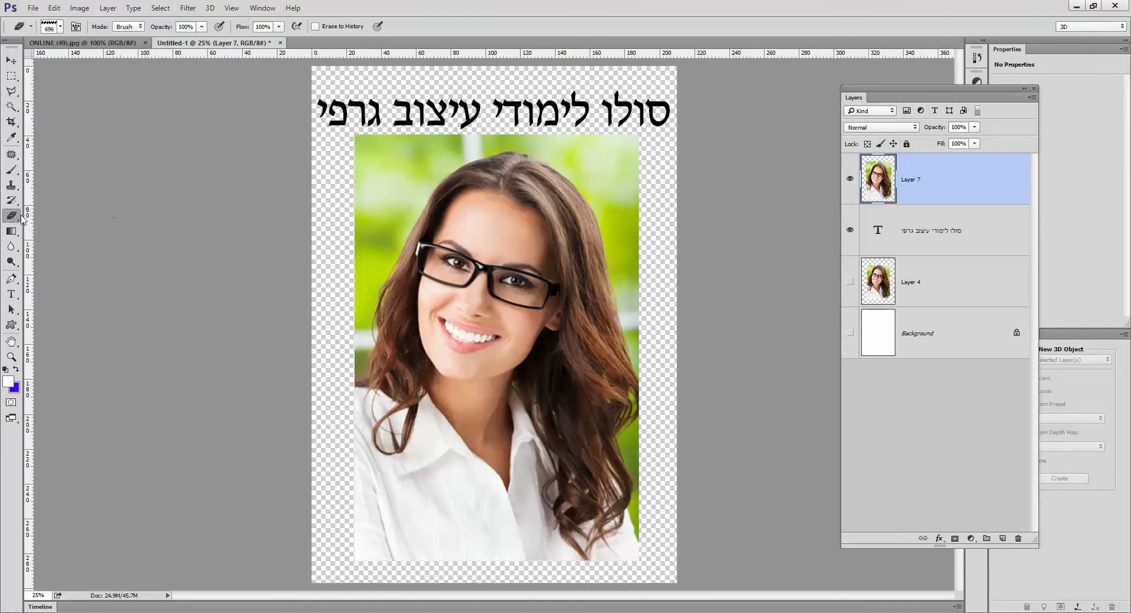
click(61, 28)
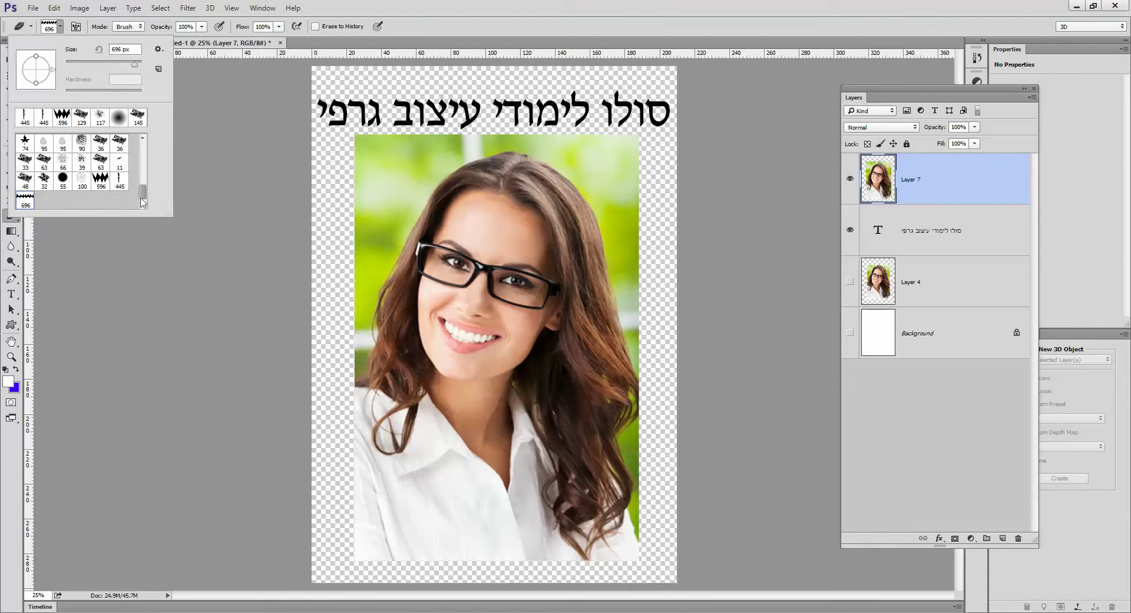
mouse_move(142, 196)
mouse_down()
mouse_move(147, 156)
mouse_move(145, 203)
mouse_up()
click(13, 217)
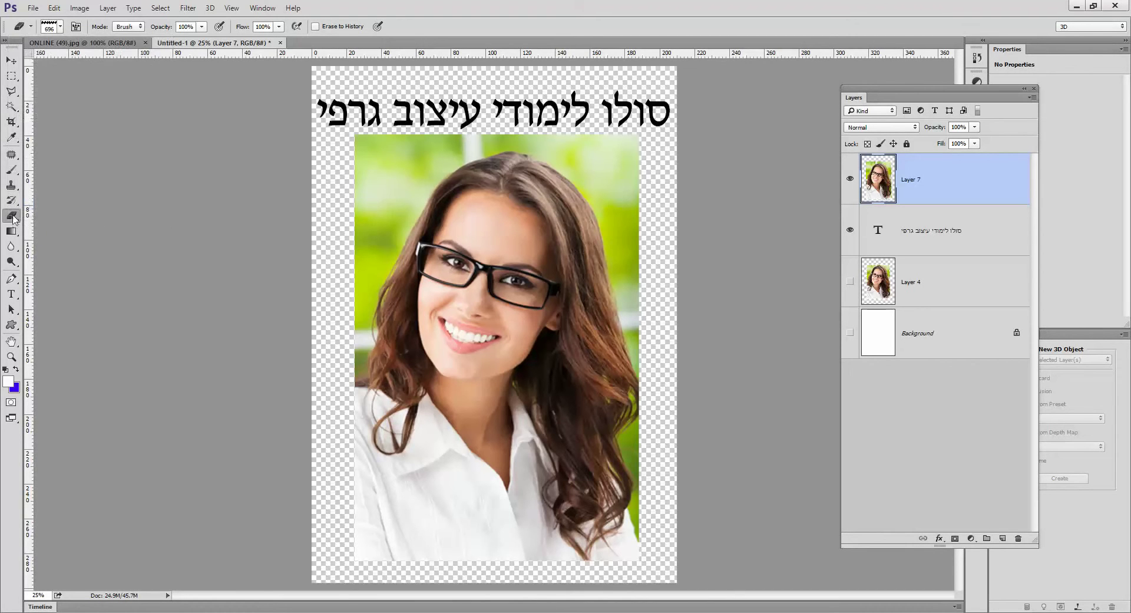
right_click(13, 216)
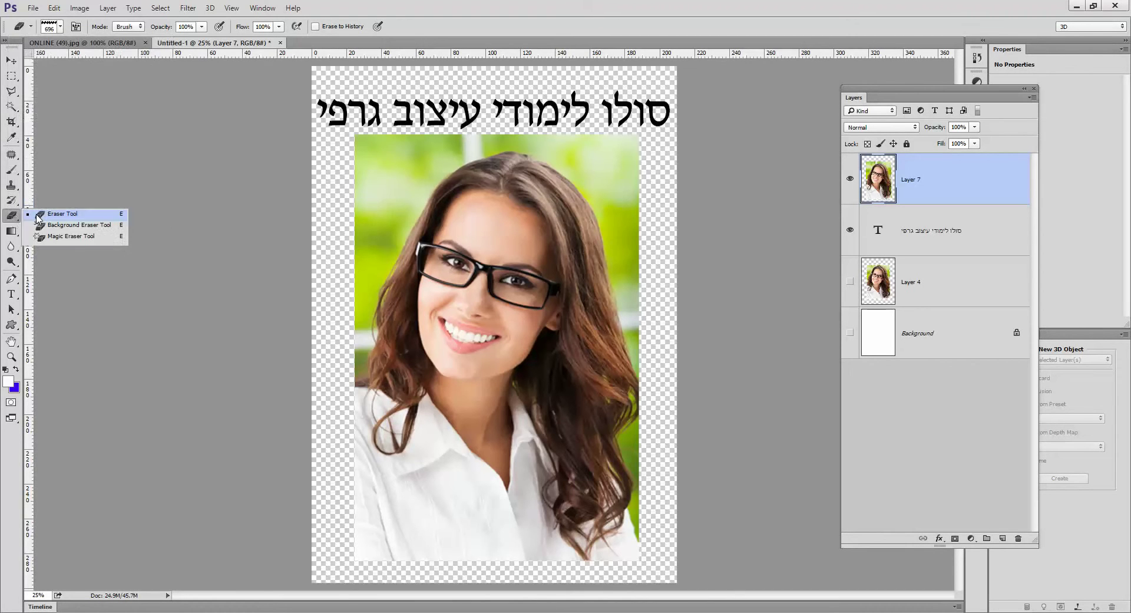
click(79, 215)
- Erase along the upper edge of the portrait on Layer 7 with the zigzag brush, and show the Background layer
click(161, 8)
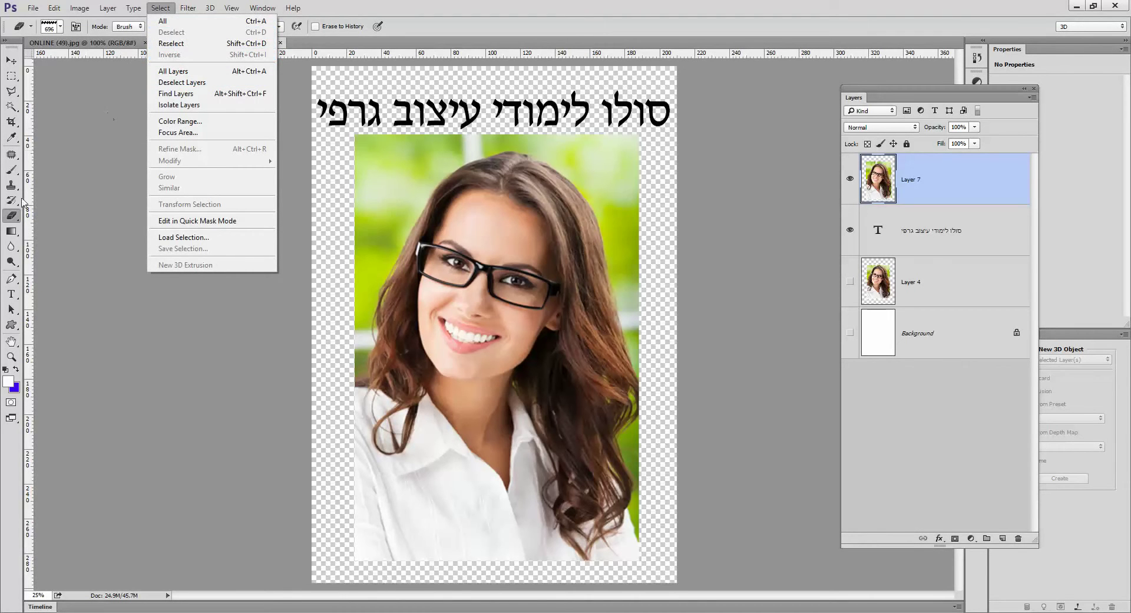
click(266, 186)
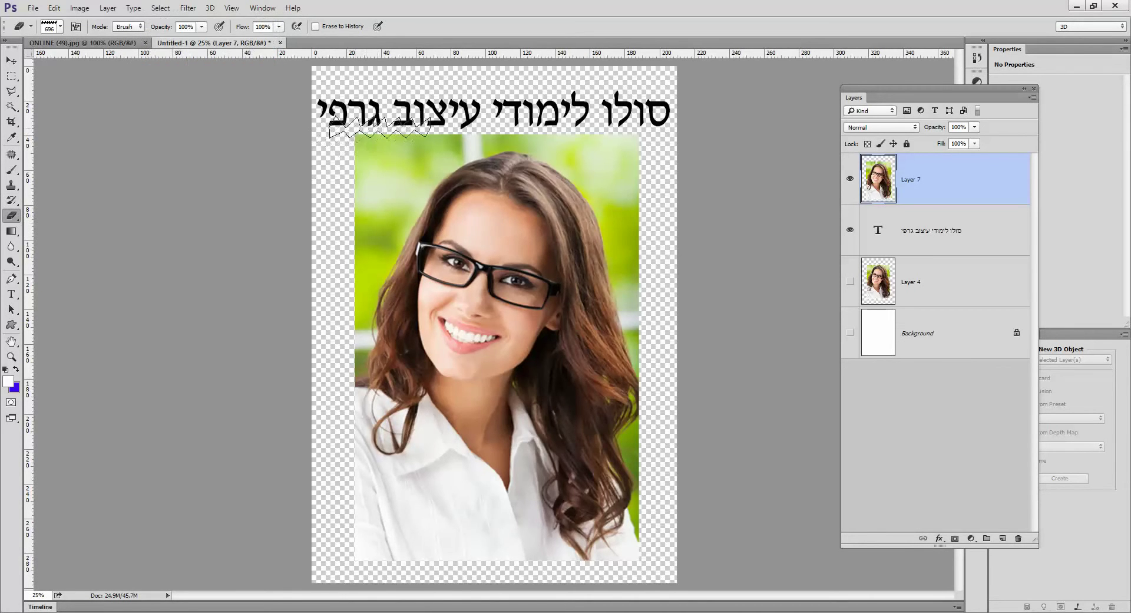
click(60, 26)
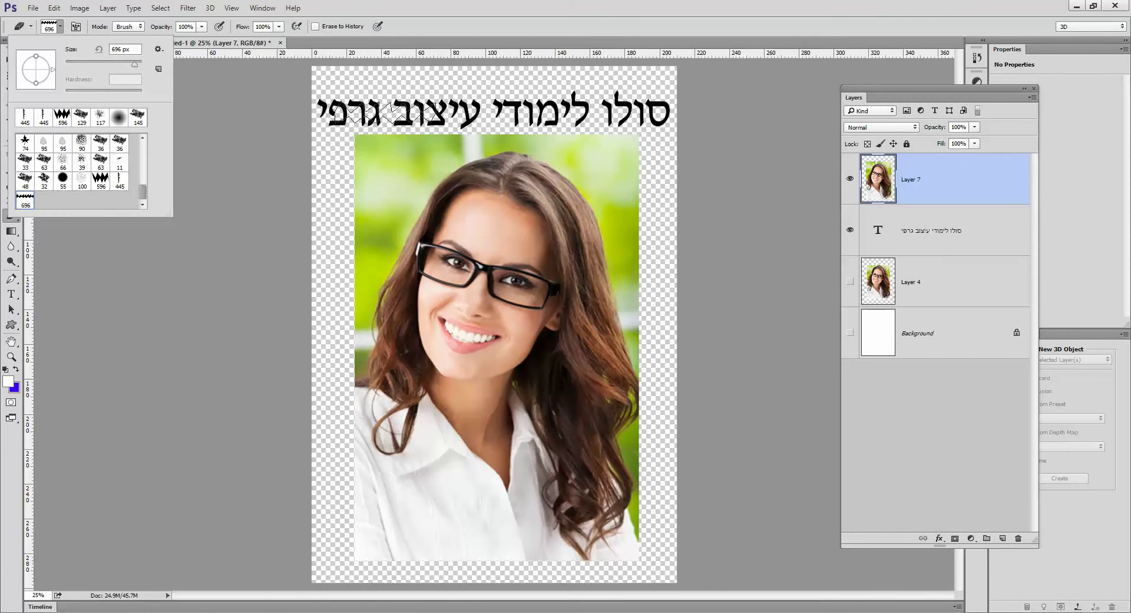
click(418, 134)
drag(418, 135, 593, 131)
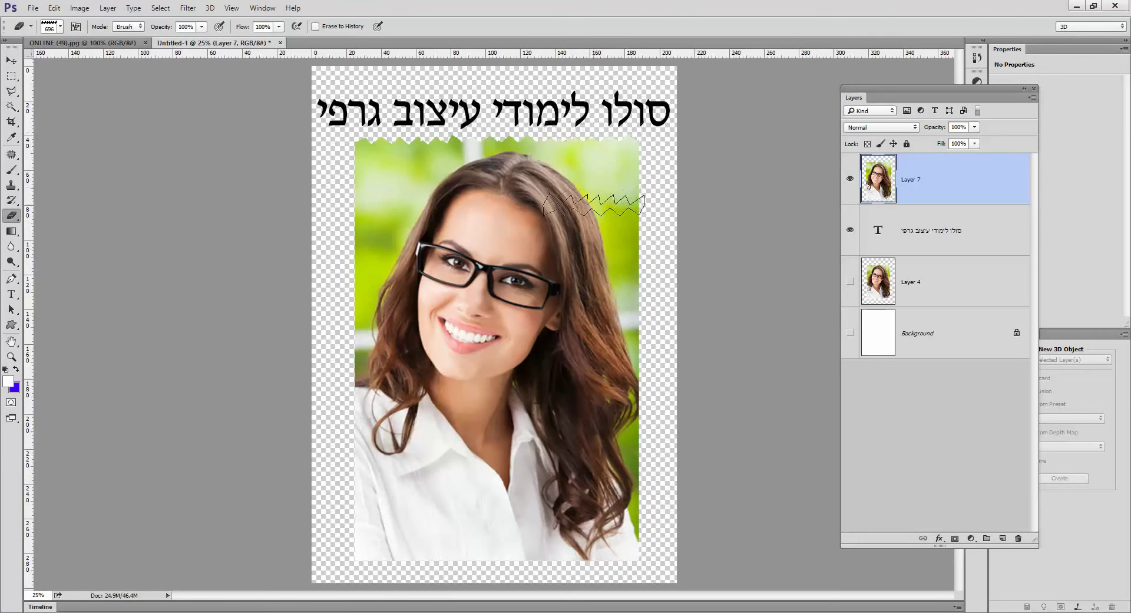
click(851, 334)
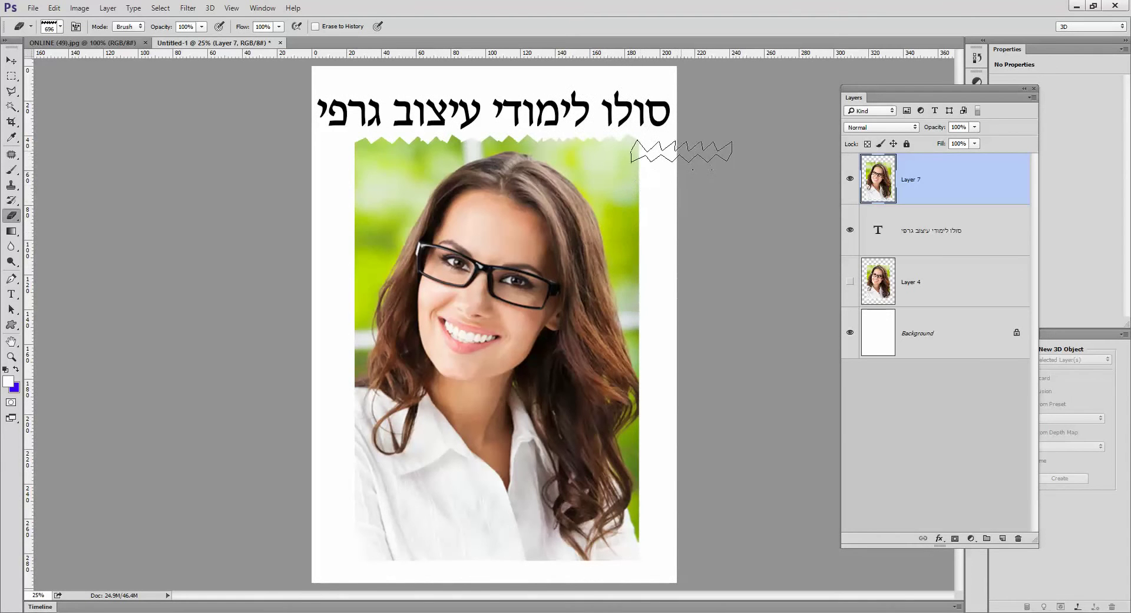
- Rotate the zigzag brush tip to vertical and erase jagged teeth along the portrait's right and left edges
drag(682, 151, 687, 174)
click(61, 27)
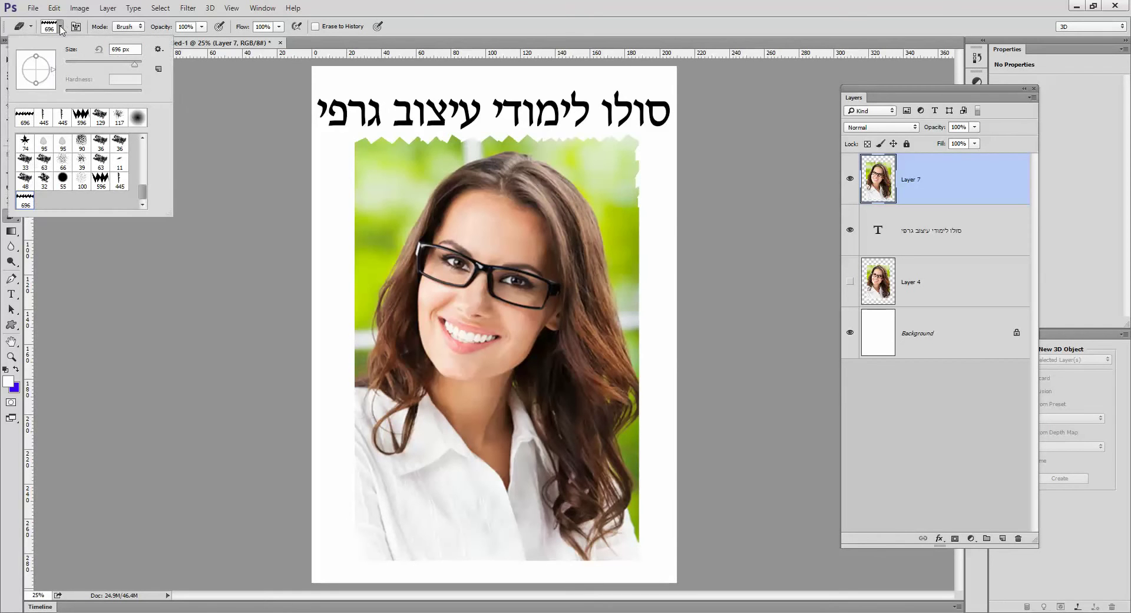
mouse_move(53, 72)
mouse_down()
mouse_move(30, 94)
mouse_move(24, 64)
mouse_move(19, 75)
mouse_up()
drag(21, 71, 39, 63)
click(648, 194)
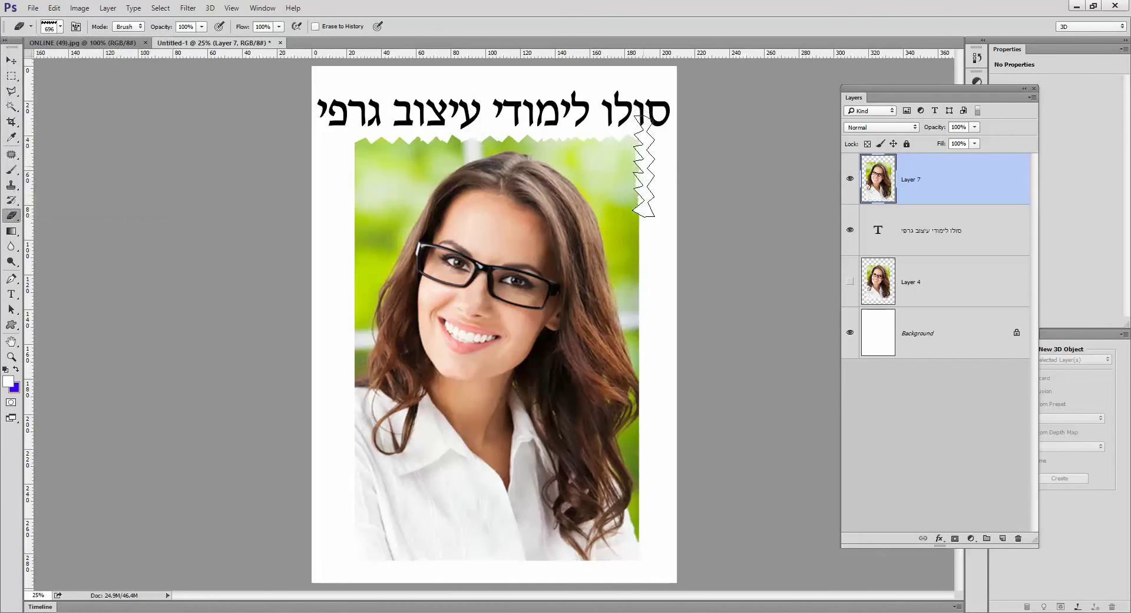
mouse_move(650, 210)
mouse_down()
mouse_move(643, 244)
mouse_move(662, 285)
mouse_move(643, 313)
mouse_move(646, 434)
mouse_move(659, 422)
mouse_move(638, 488)
mouse_move(647, 472)
mouse_move(643, 513)
mouse_up()
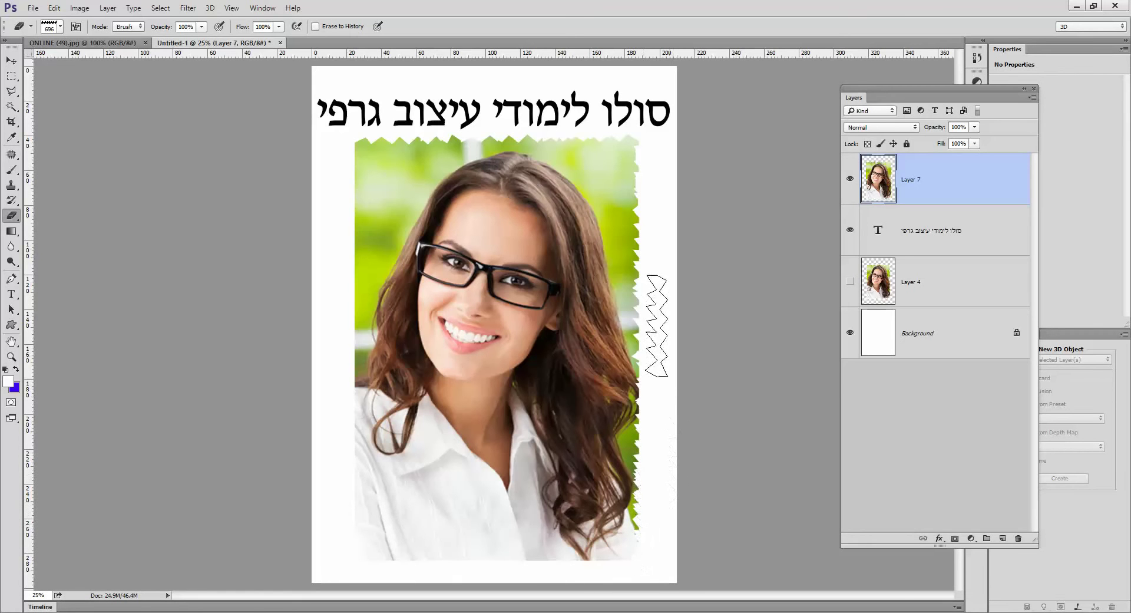
mouse_move(331, 235)
mouse_down()
mouse_move(349, 186)
mouse_move(352, 281)
mouse_move(339, 191)
mouse_move(353, 177)
mouse_move(337, 219)
mouse_move(357, 373)
mouse_move(352, 554)
mouse_up()
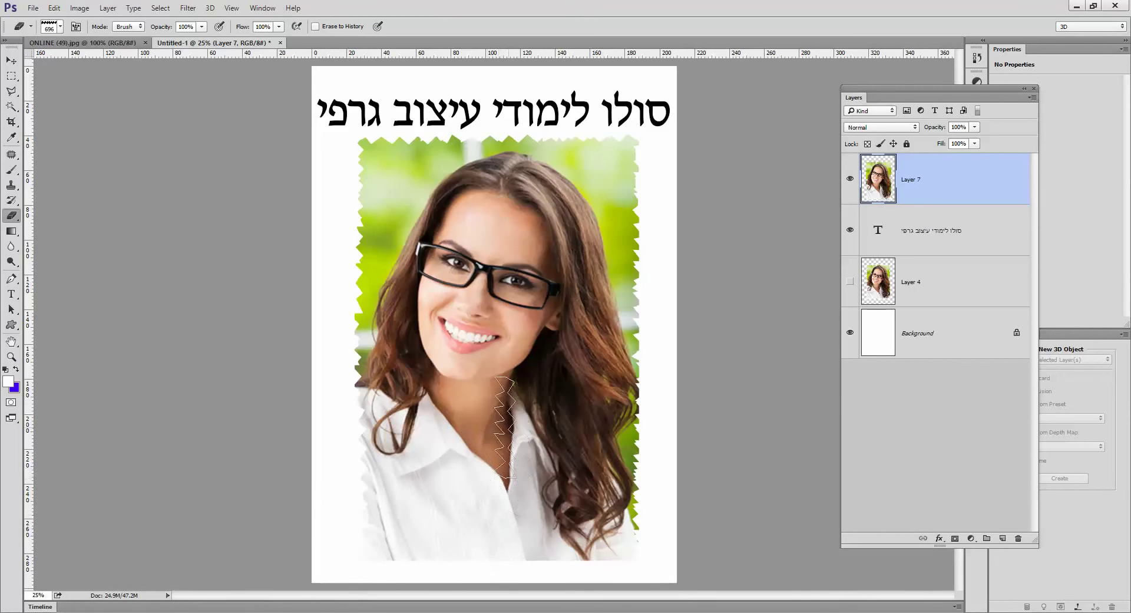
- Rotate the zigzag brush tip back to horizontal and erase along the portrait's lower edge
click(60, 26)
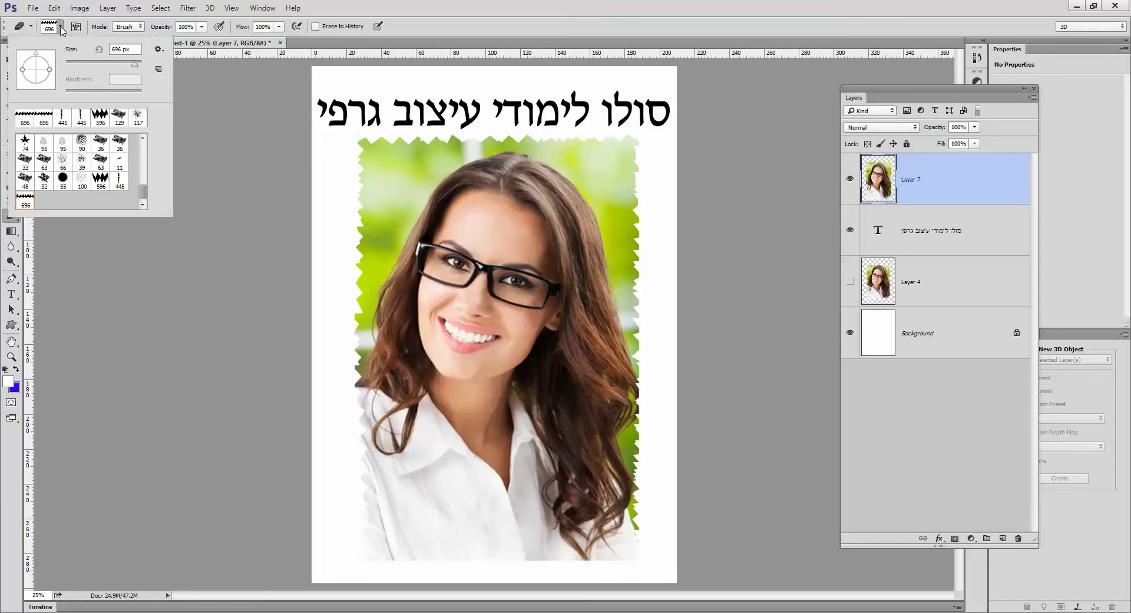
drag(37, 56, 54, 69)
click(406, 562)
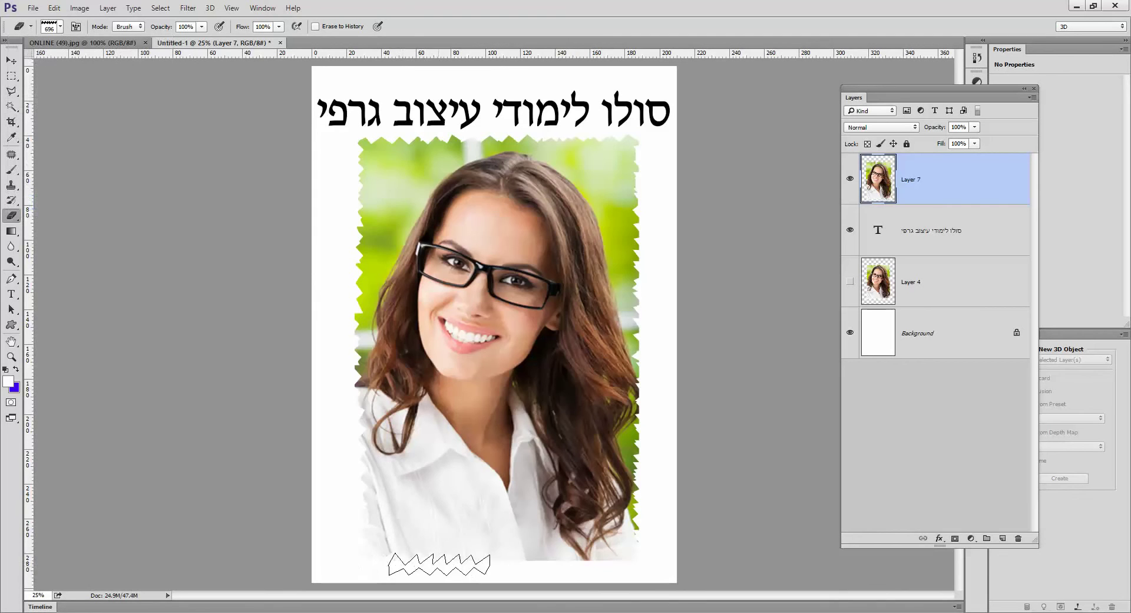
mouse_move(505, 557)
mouse_down()
mouse_move(623, 554)
mouse_move(582, 570)
mouse_move(574, 561)
mouse_move(556, 570)
mouse_move(391, 561)
mouse_up()
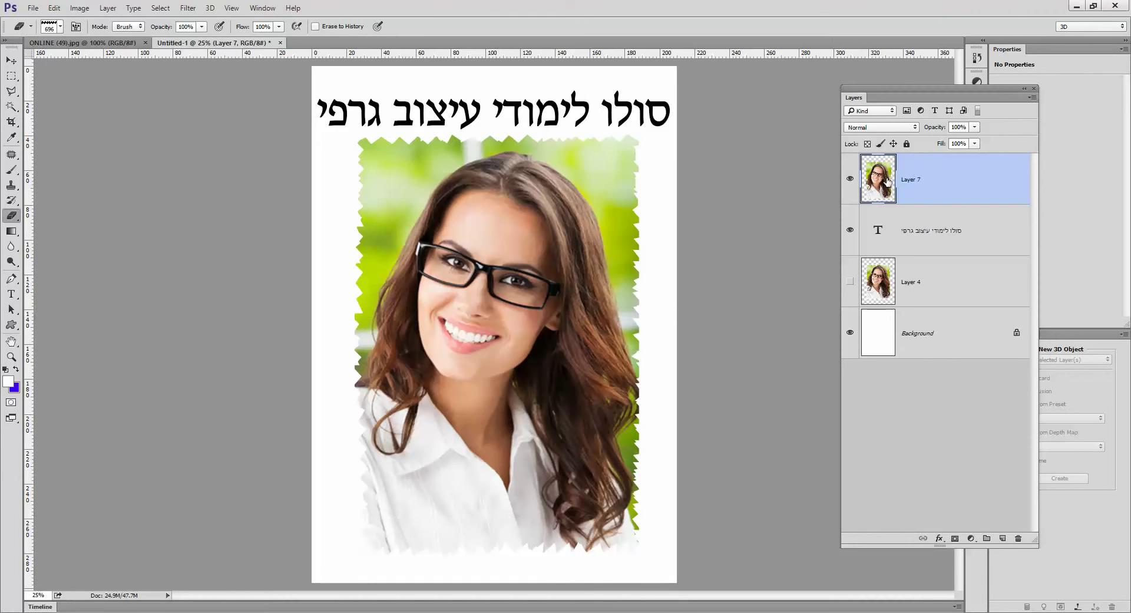
- Try a black fill on the Background layer behind the jagged portrait and undo it
click(867, 330)
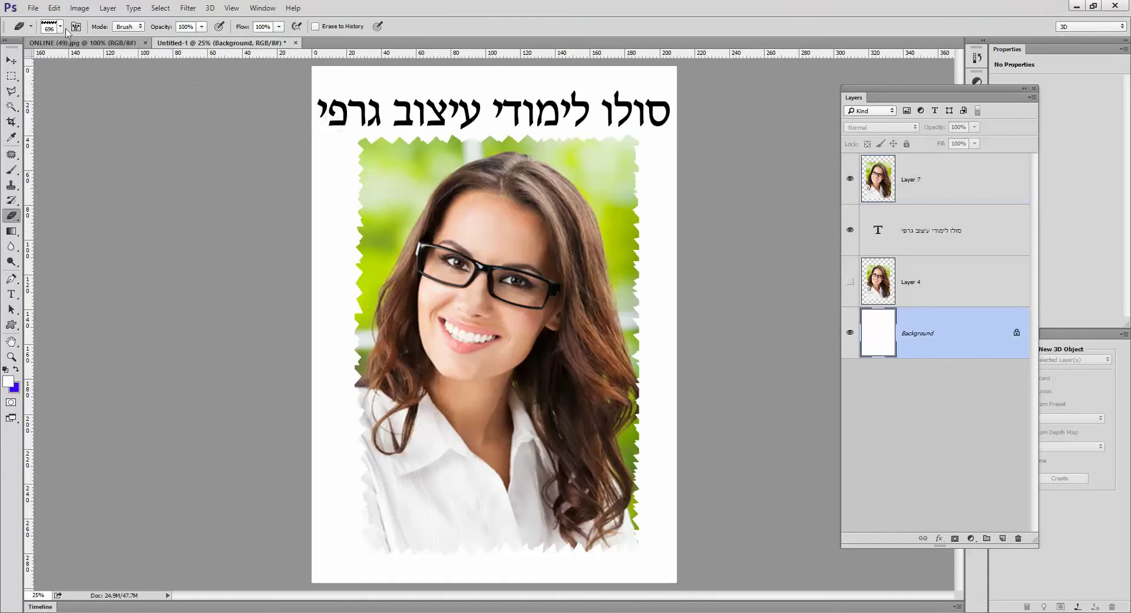
click(54, 8)
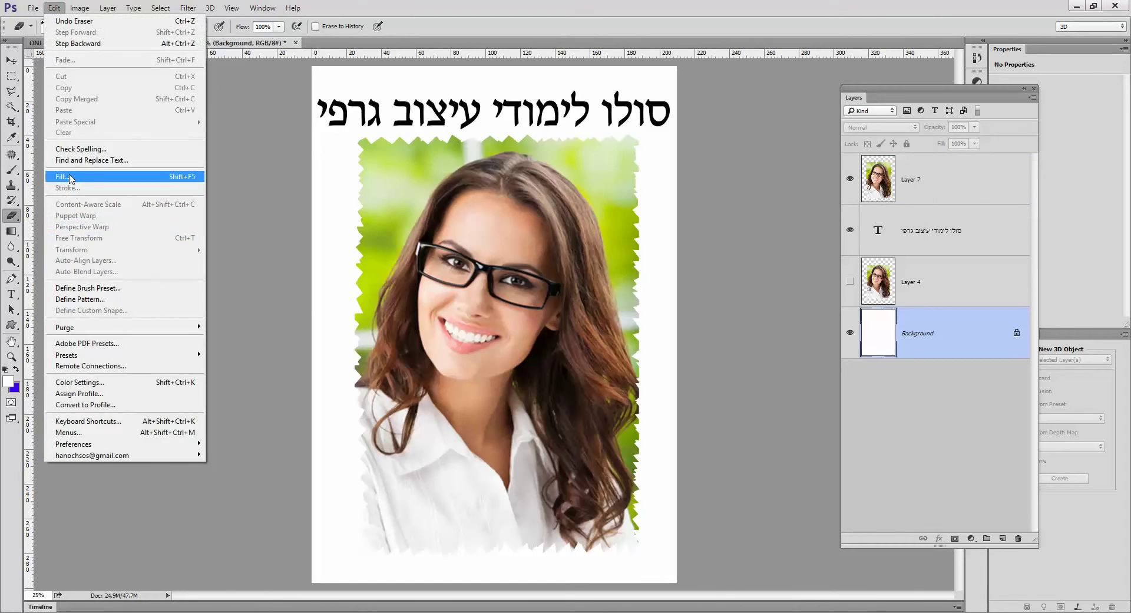
click(68, 176)
click(712, 185)
key(e)
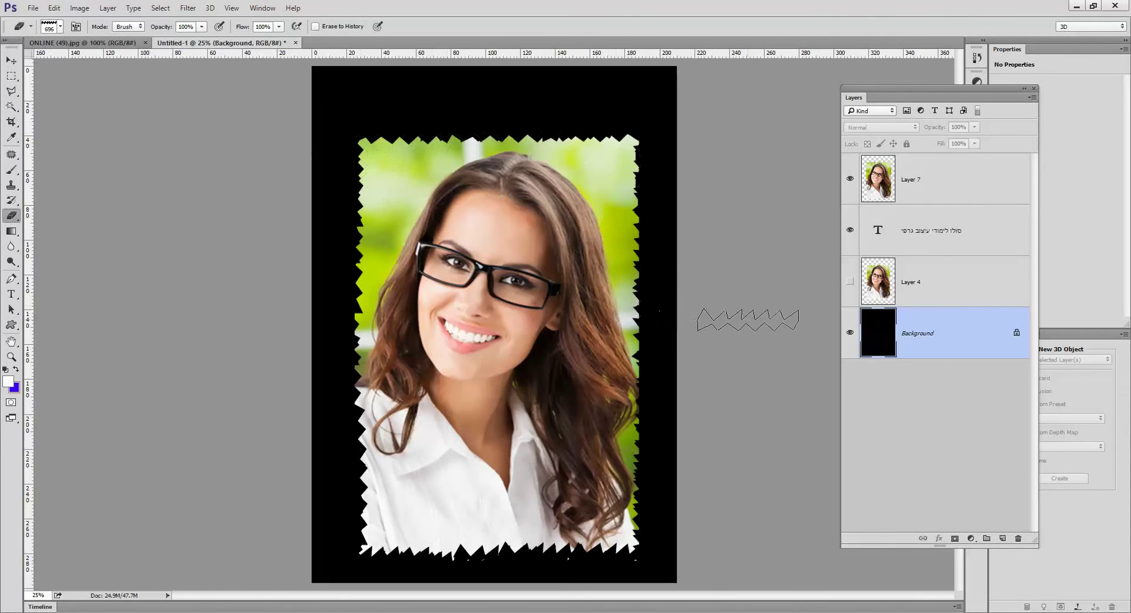
key(ctrl+z)
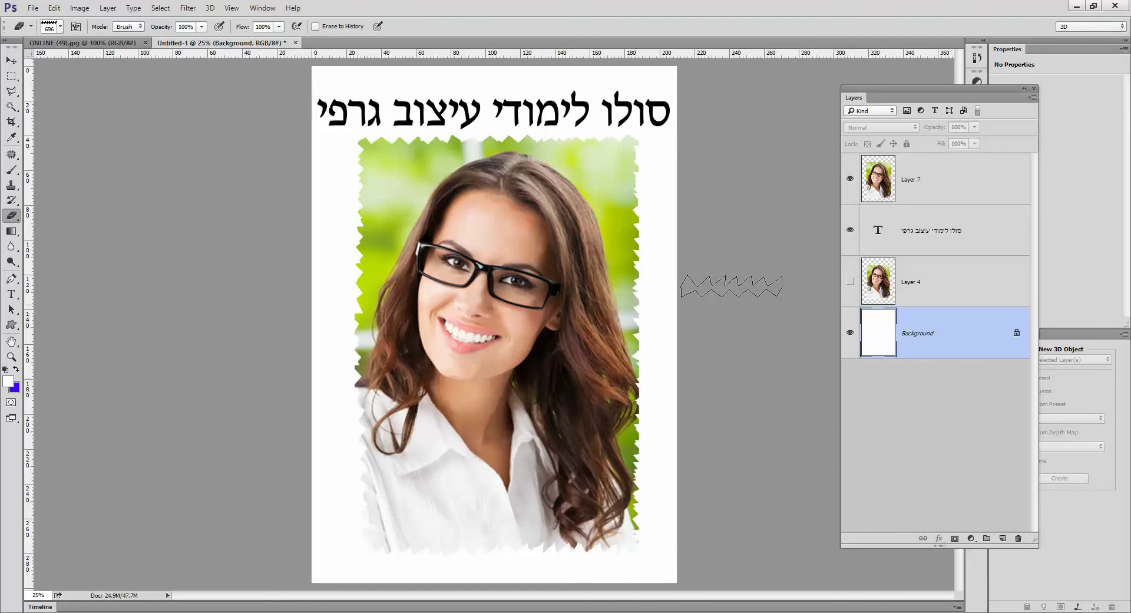
- Add a drop shadow to Layer 7 with a distance of 20 px, a spread of 22% and an enlarged size
click(893, 281)
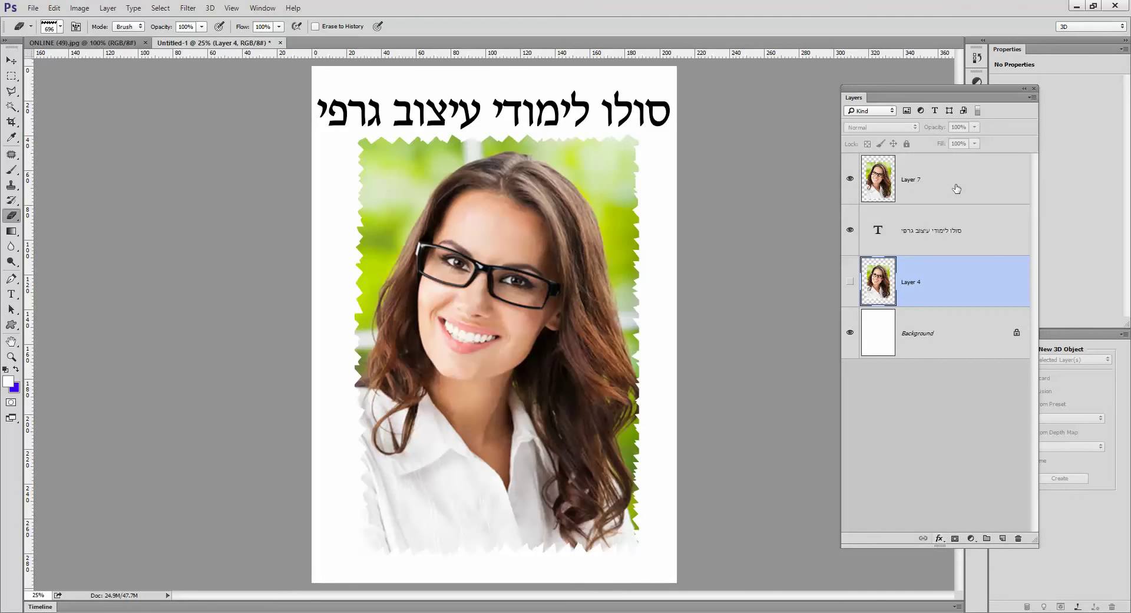
click(905, 171)
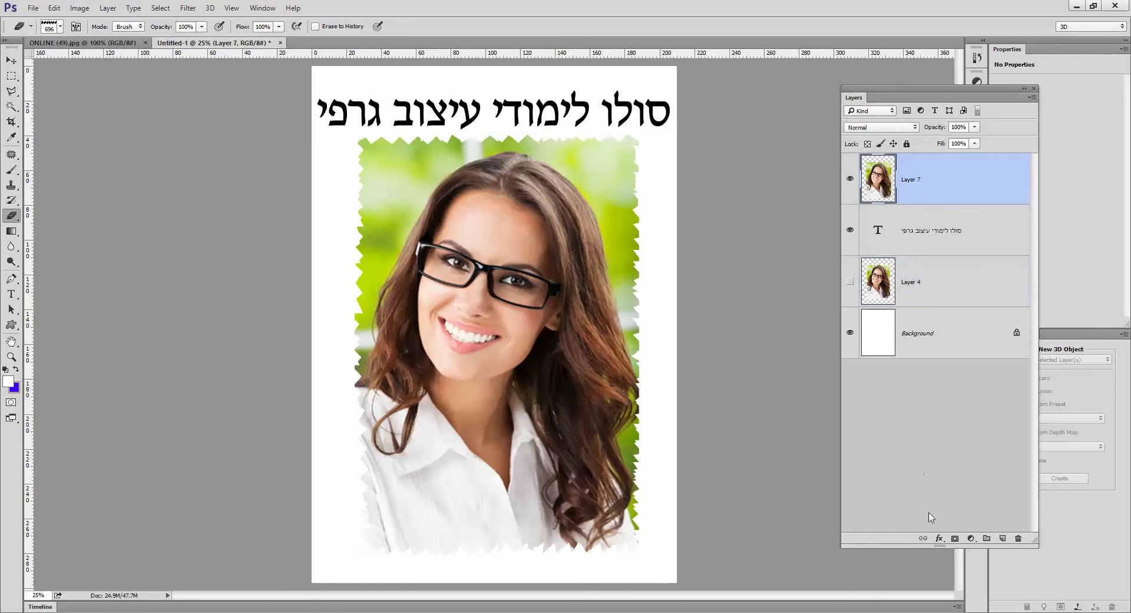
click(938, 538)
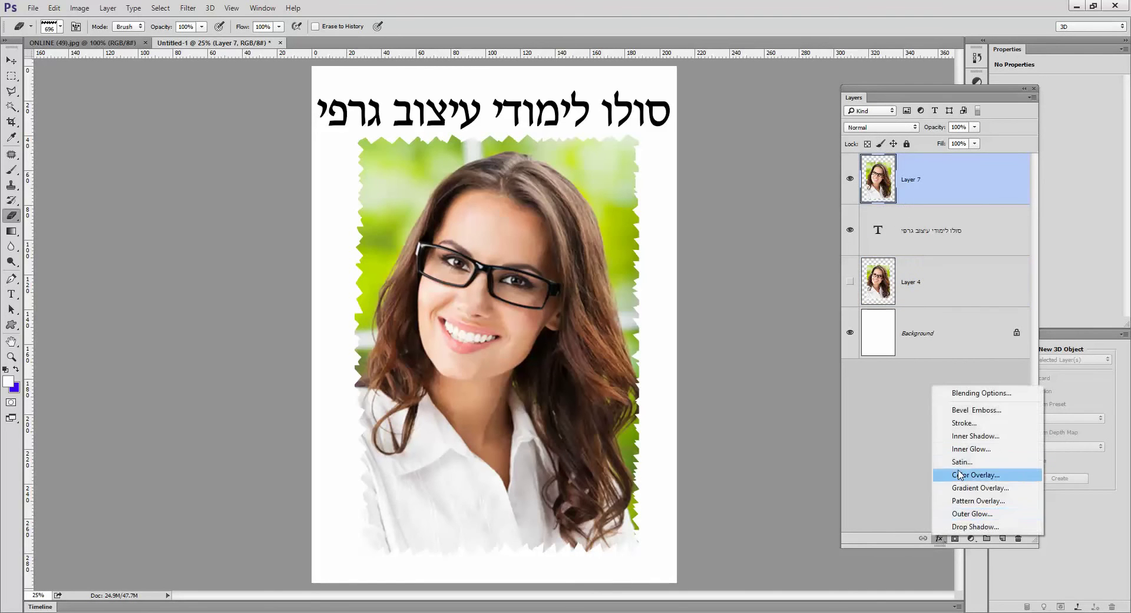
click(966, 527)
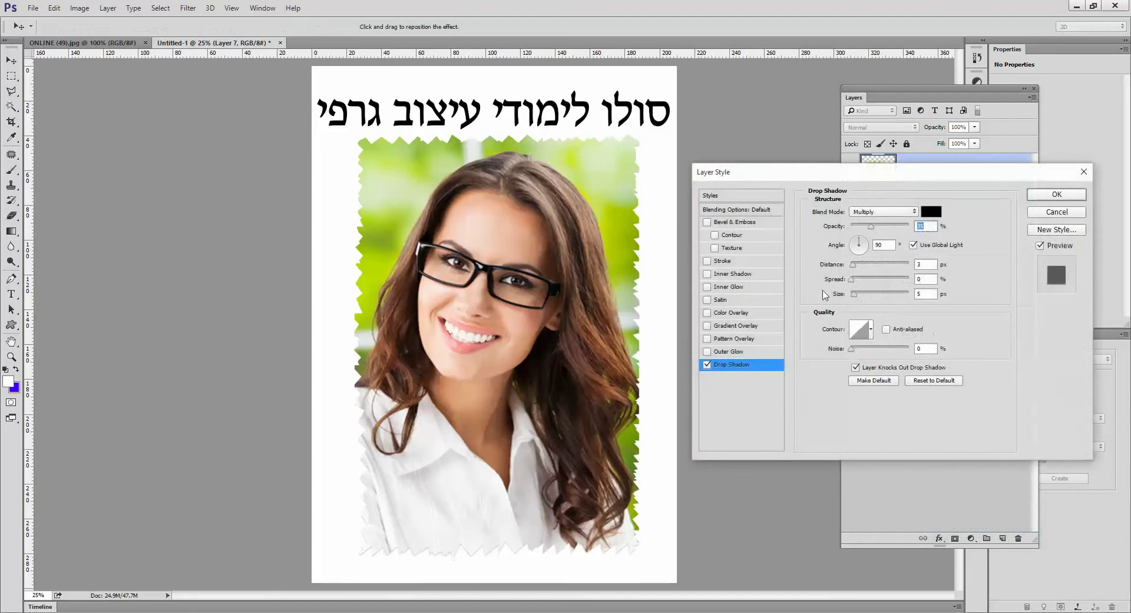
drag(788, 173, 766, 119)
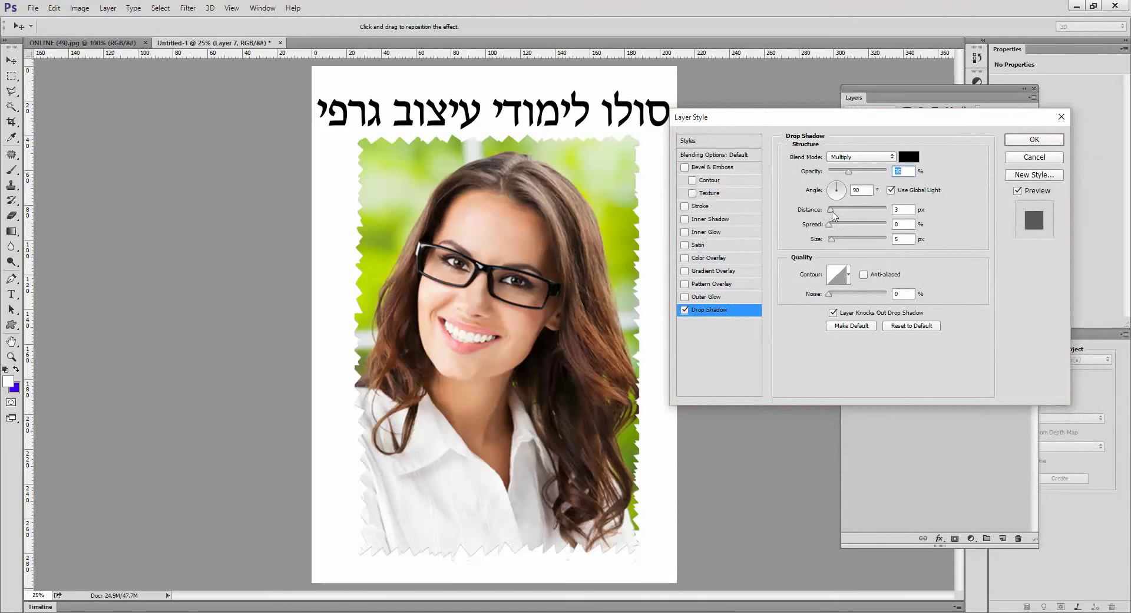
drag(832, 210, 849, 241)
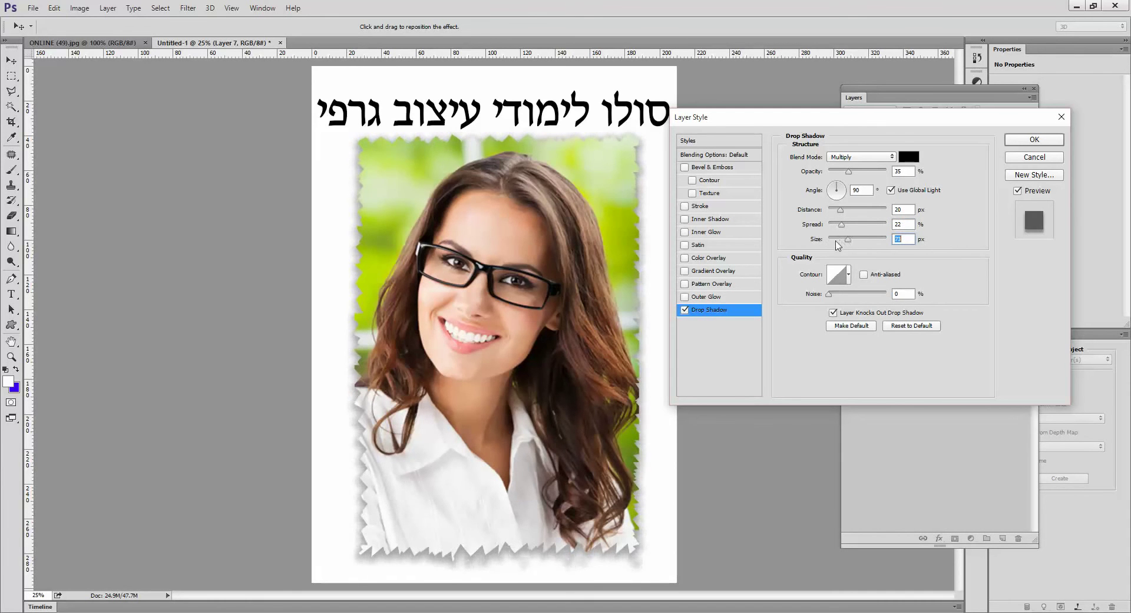
- Add a thin white (ffffff) stroke positioned inside the portrait's edge on Layer 7 and apply the layer style
click(715, 207)
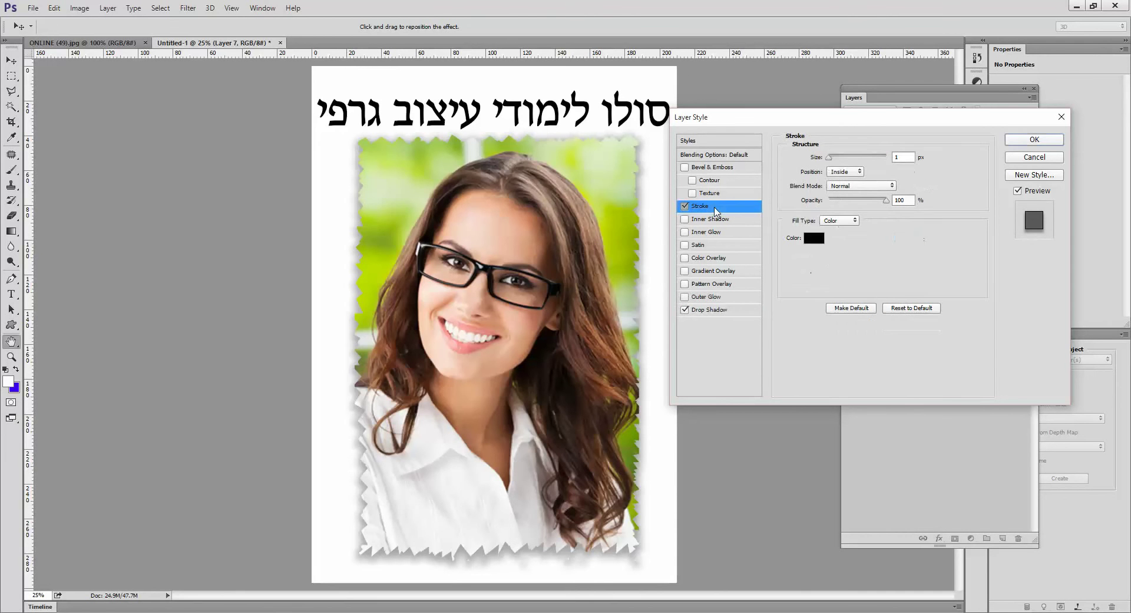
drag(832, 160, 837, 161)
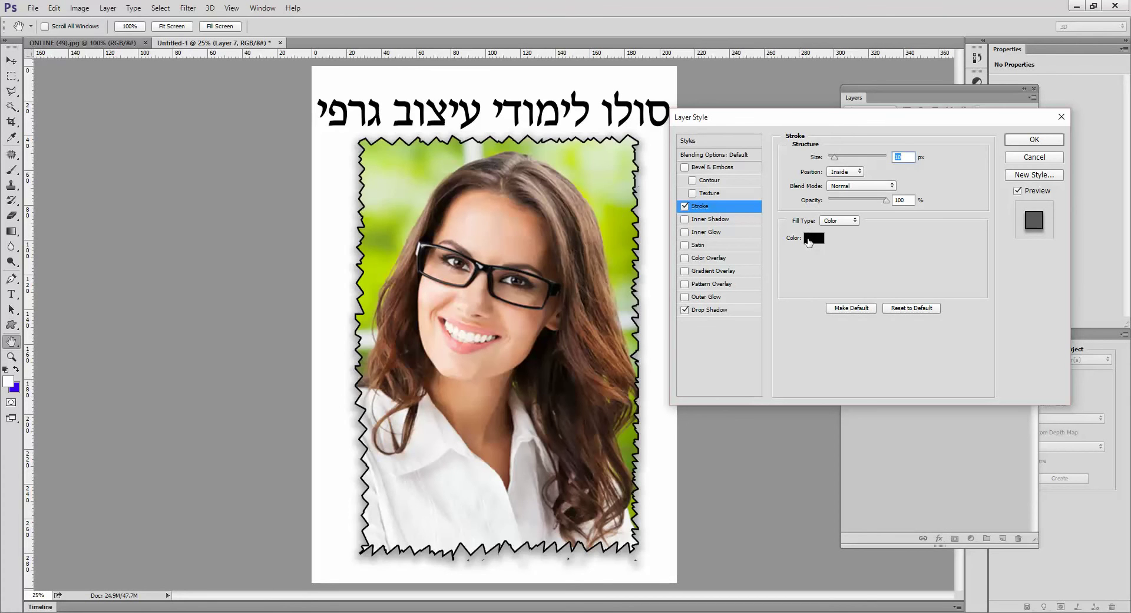
click(814, 242)
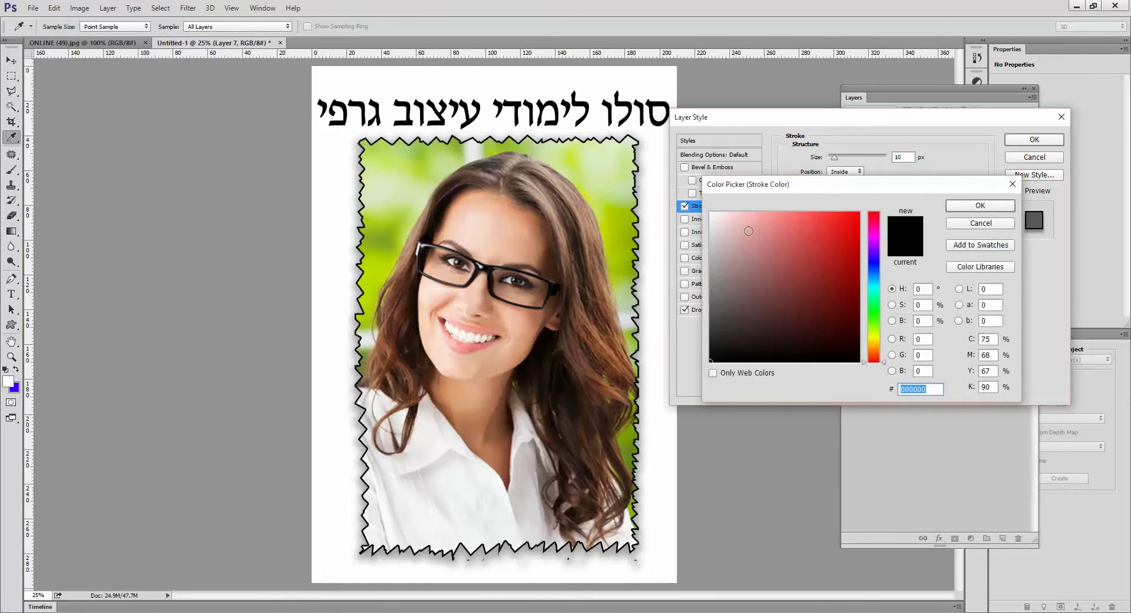
drag(730, 225, 706, 210)
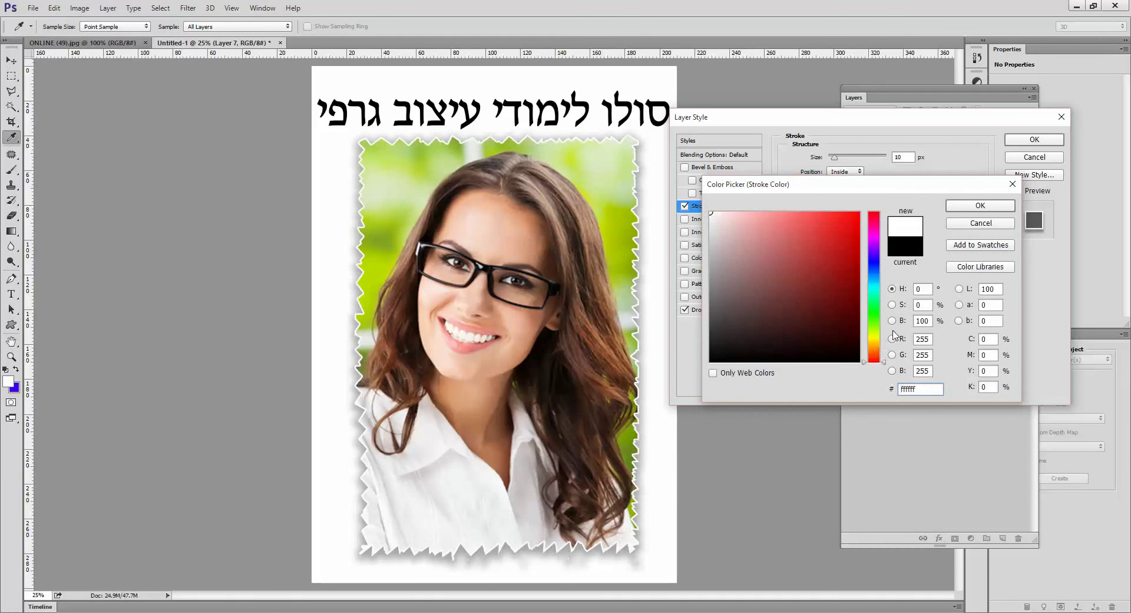
click(1000, 206)
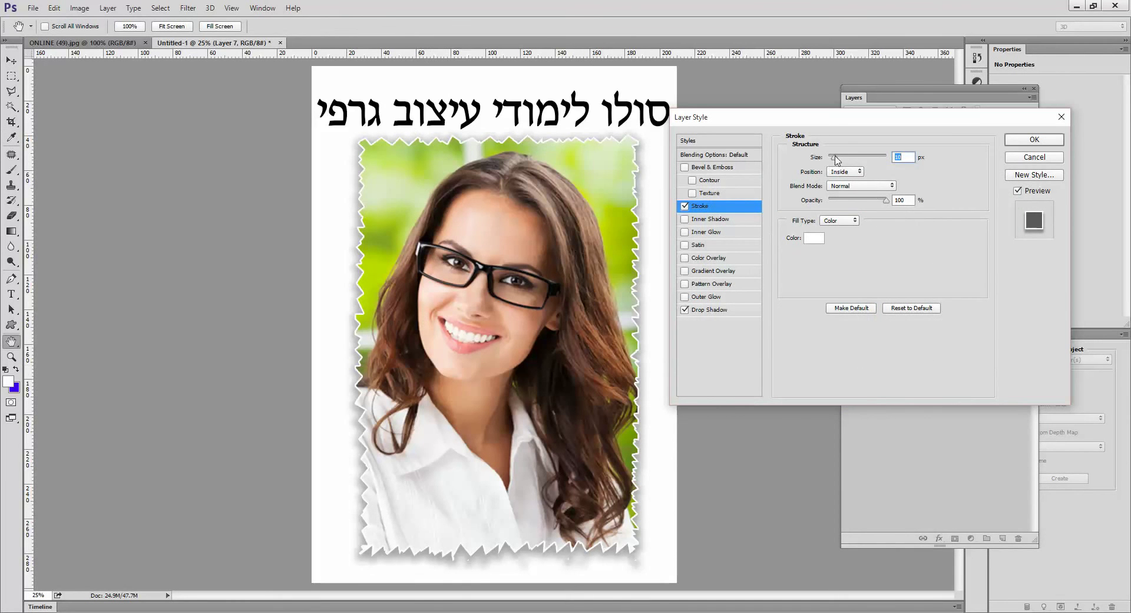
mouse_move(837, 159)
mouse_down()
mouse_move(857, 158)
mouse_move(833, 158)
mouse_up()
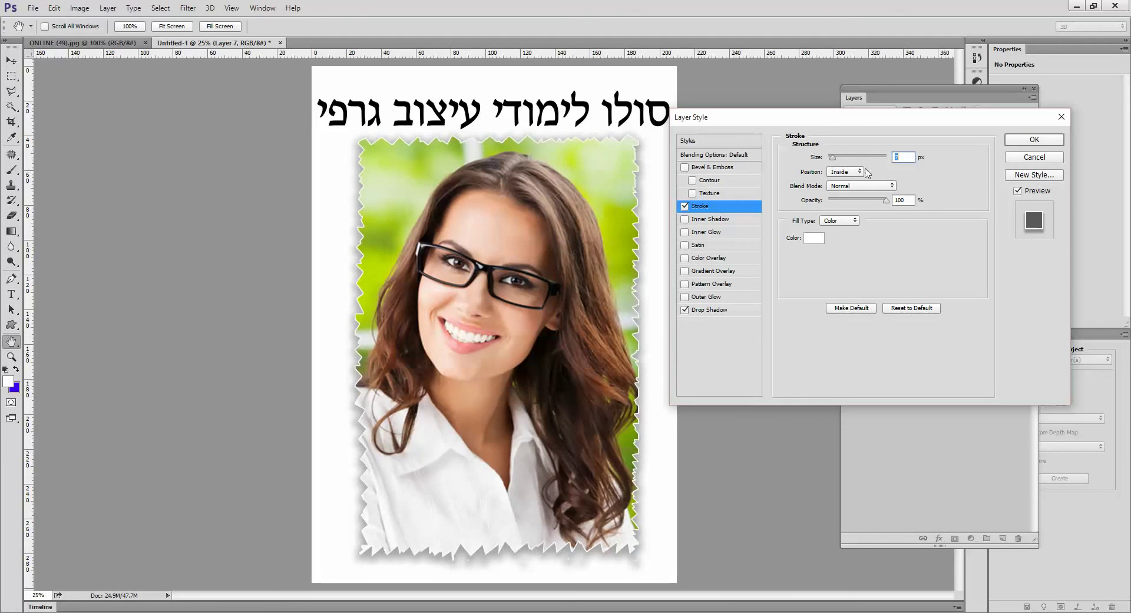
click(1053, 144)
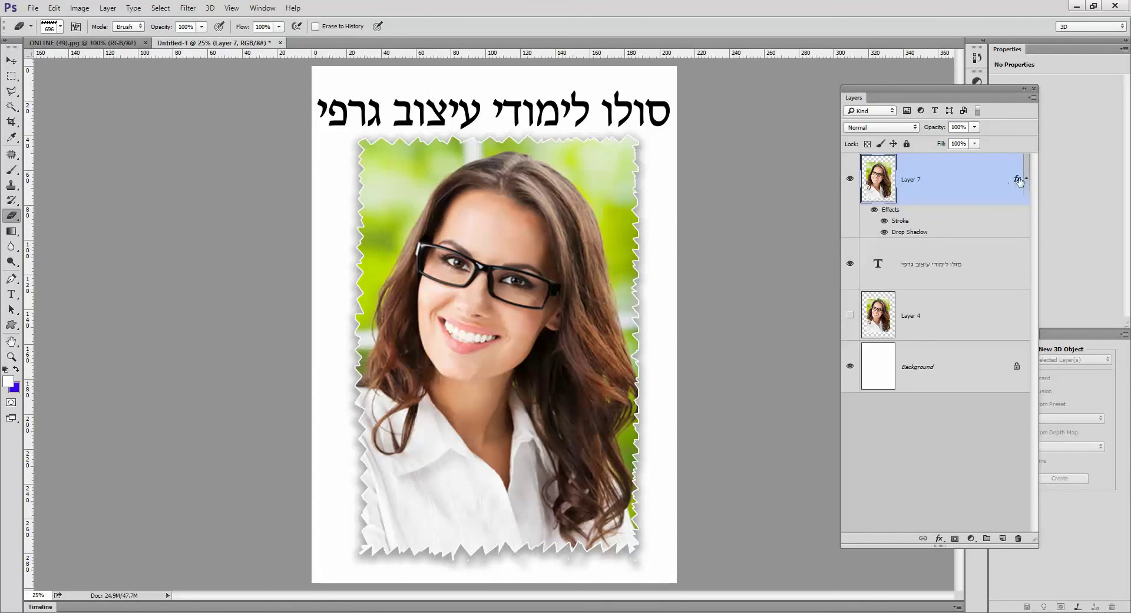
- Remove all layer effects from Layer 7, load the portrait's outline as a selection and feather it by 20 pixels
mouse_move(1017, 181)
mouse_down()
mouse_move(998, 265)
mouse_move(1018, 538)
mouse_up()
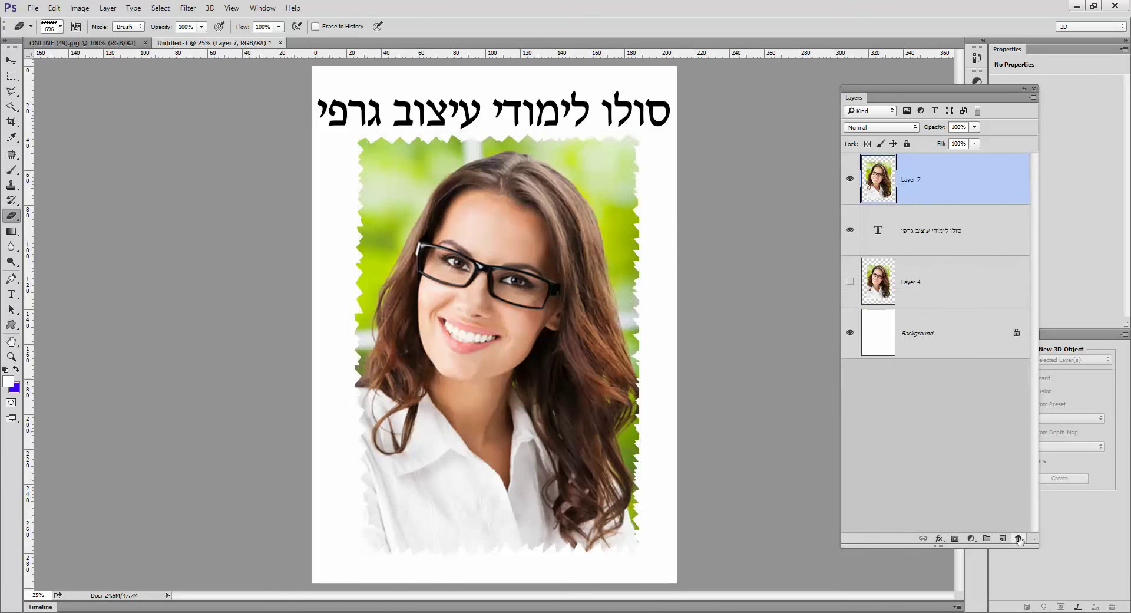
ctrl+click(878, 179)
click(160, 9)
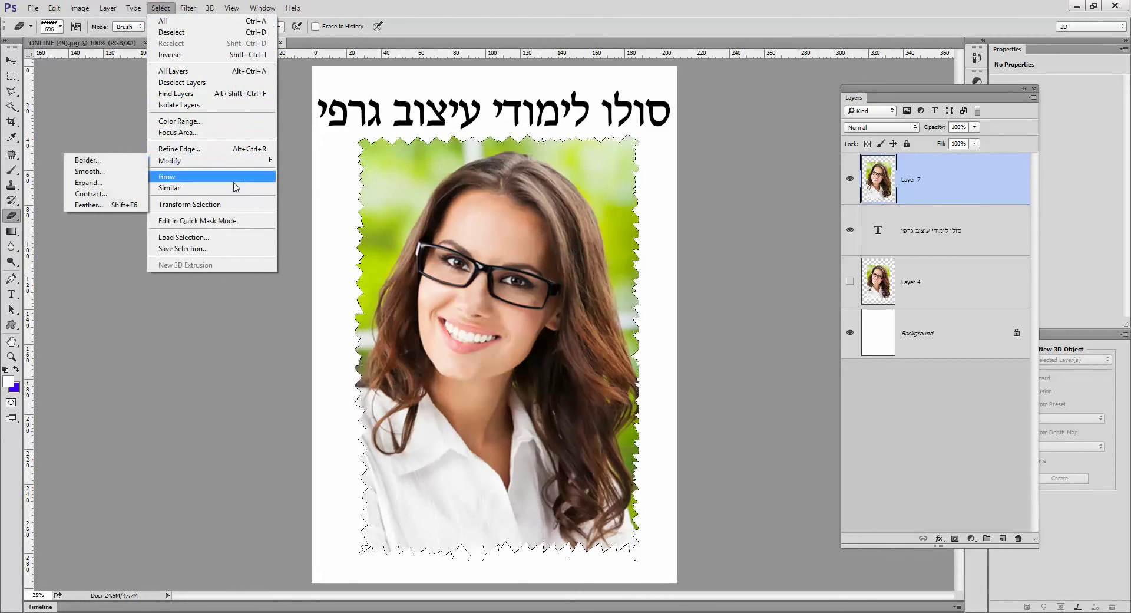
click(88, 205)
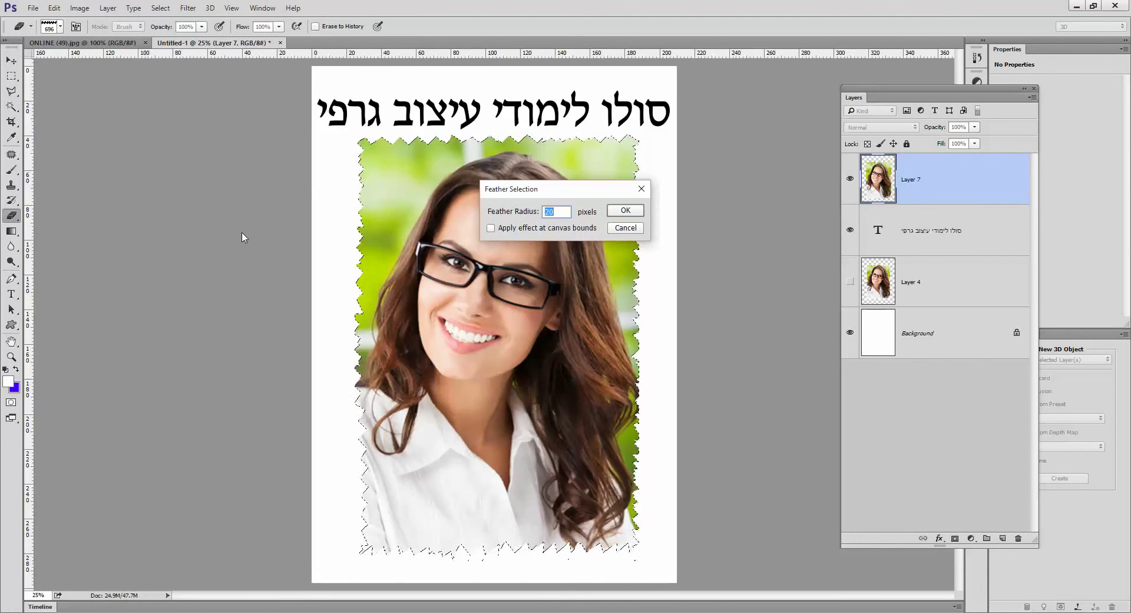
key(Return)
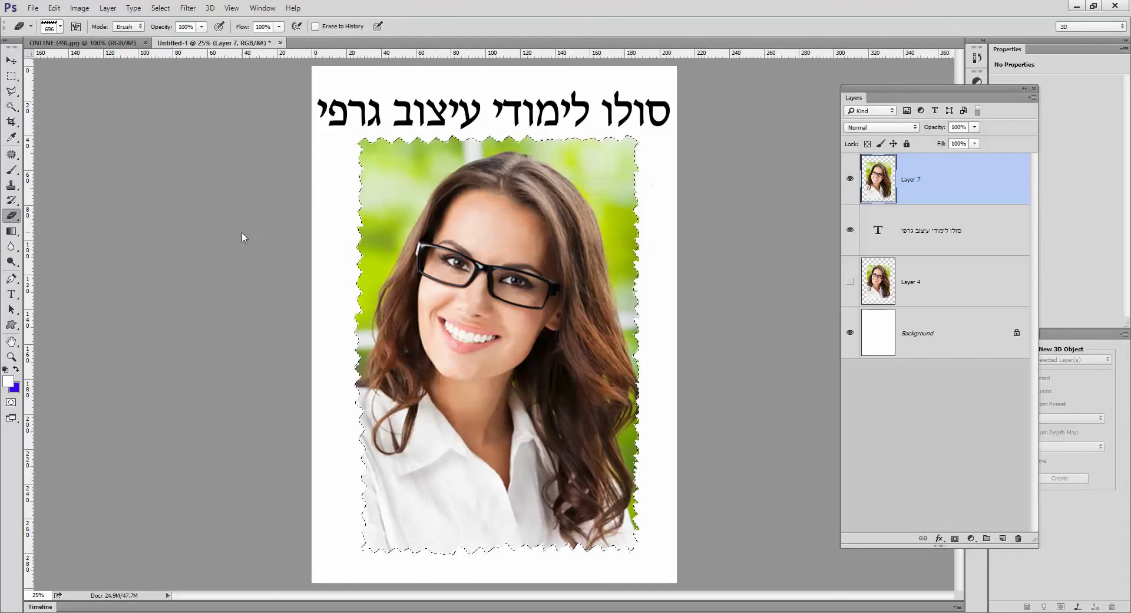
- Add a new layer above Layer 7 and fill the feathered selection with black in Normal mode at 100% opacity
click(1002, 538)
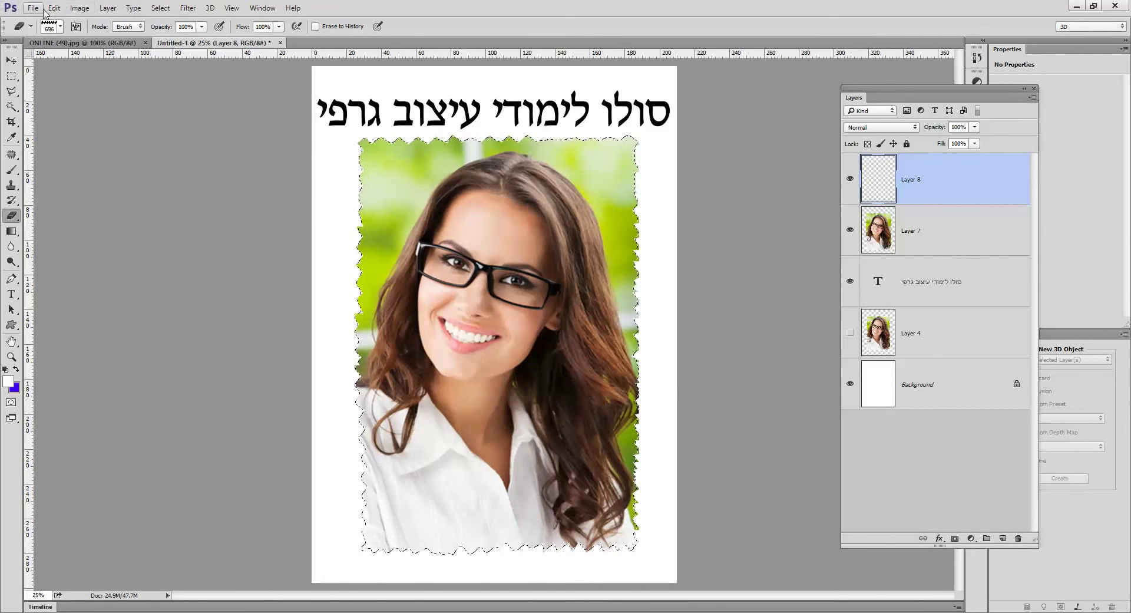
click(62, 8)
click(69, 177)
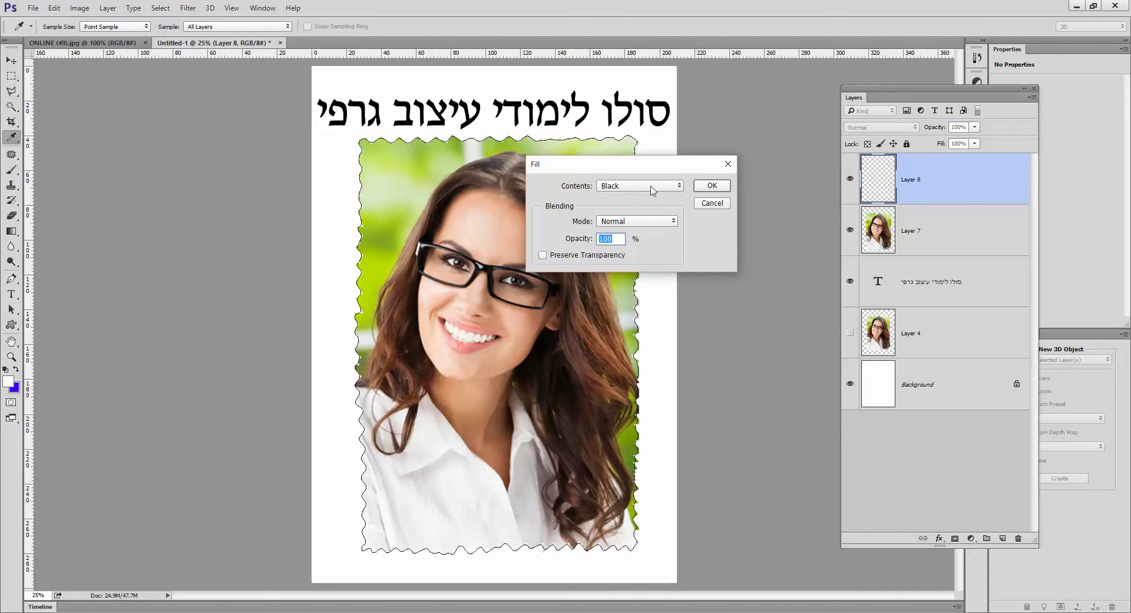
click(712, 185)
key(e)
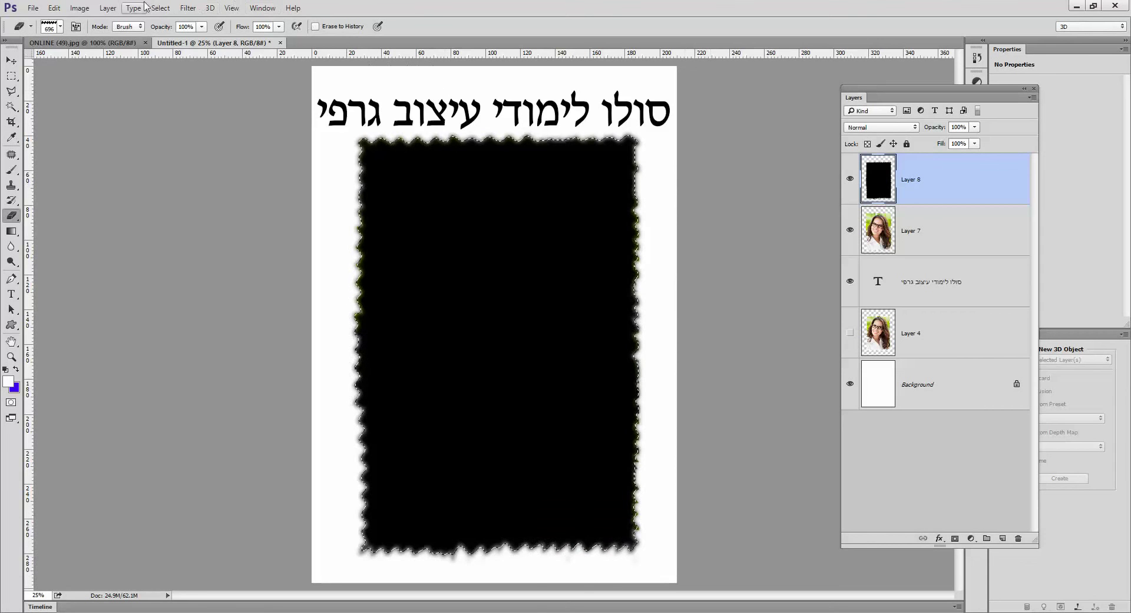
- Deselect the jagged outline and reorder Layer 7 so the portrait sits above the black-filled layer
click(161, 8)
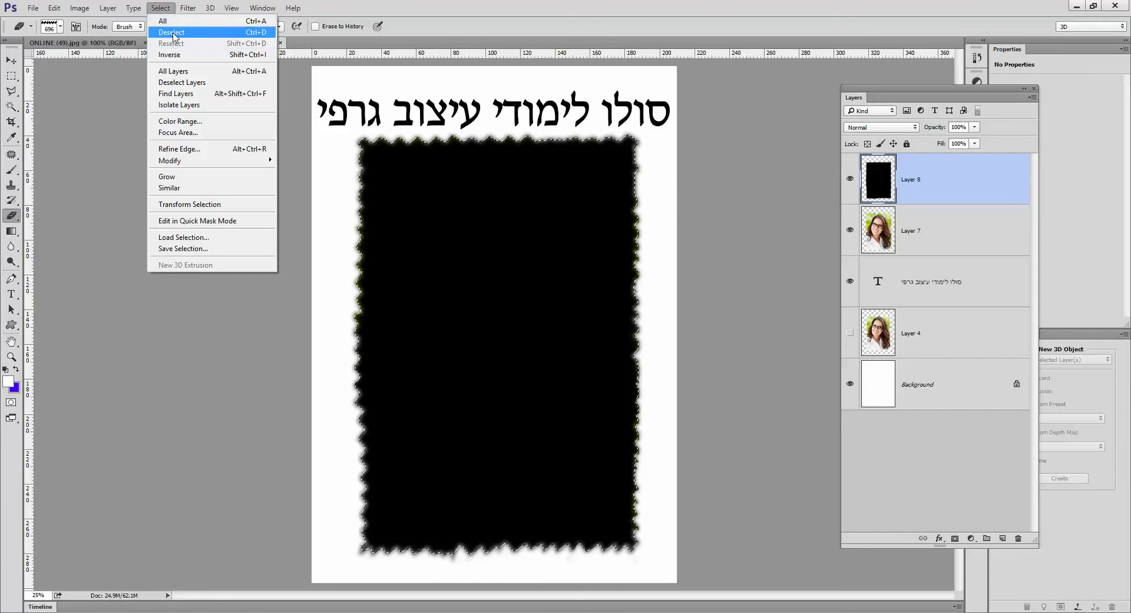
click(172, 32)
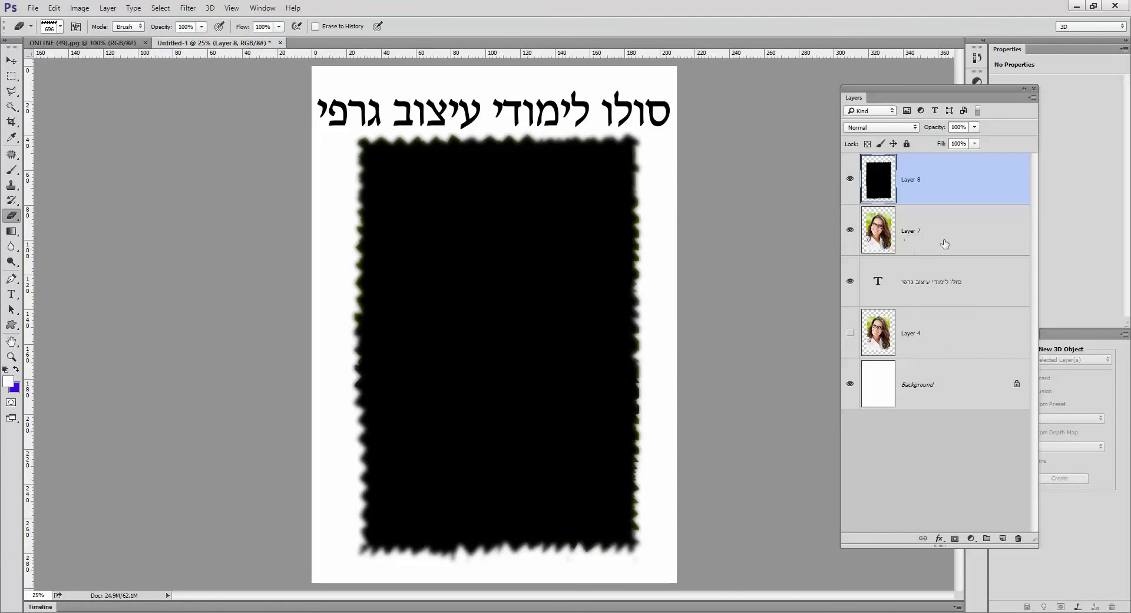
drag(929, 251, 918, 168)
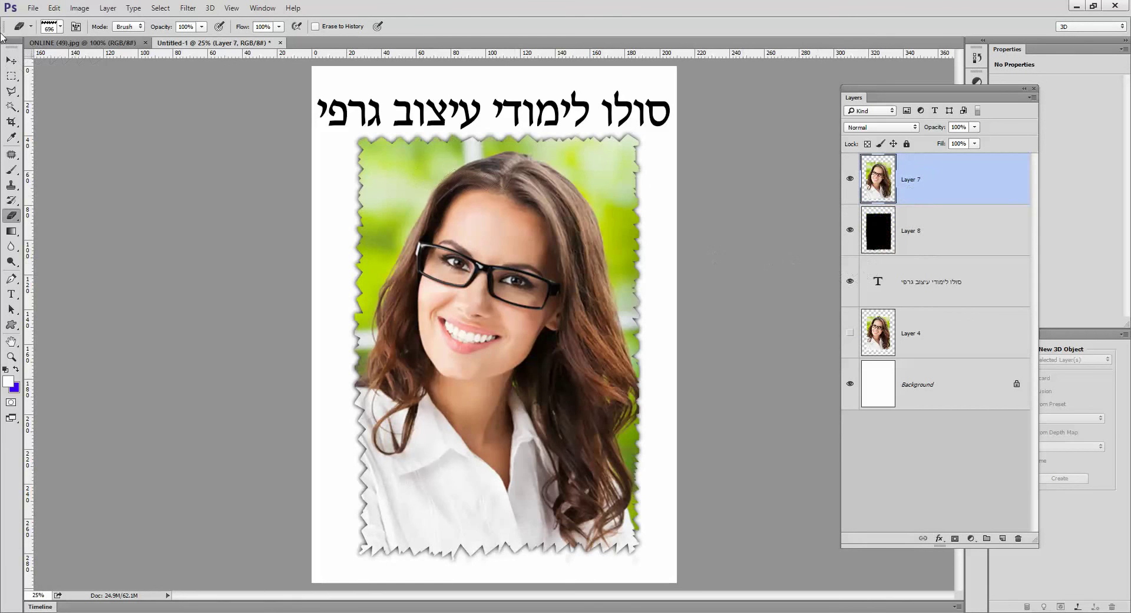
- Nudge the portrait slightly right and down with the Move tool to offset it from the black shadow layer
click(12, 60)
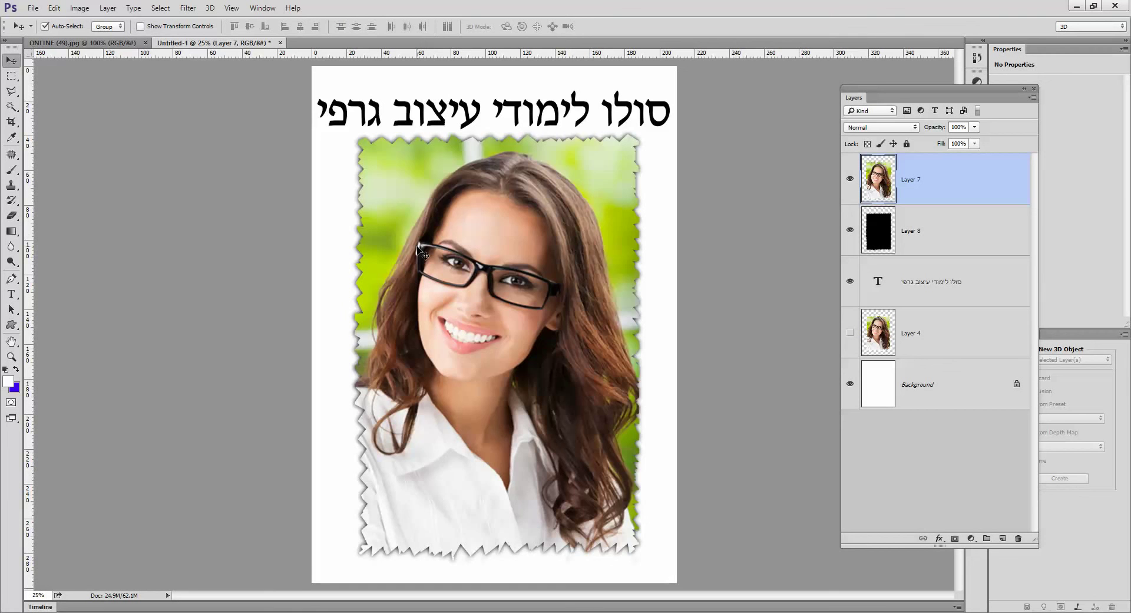
key(shift+Right)
key(shift+Right)
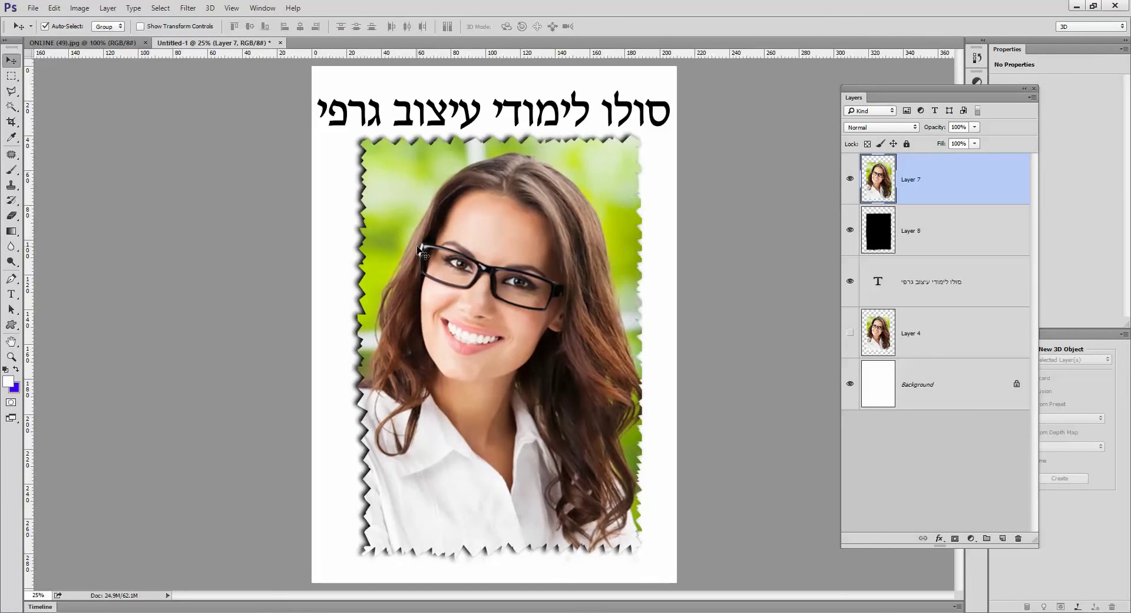
key(shift+Down)
key(shift+Down)
key(shift+Right)
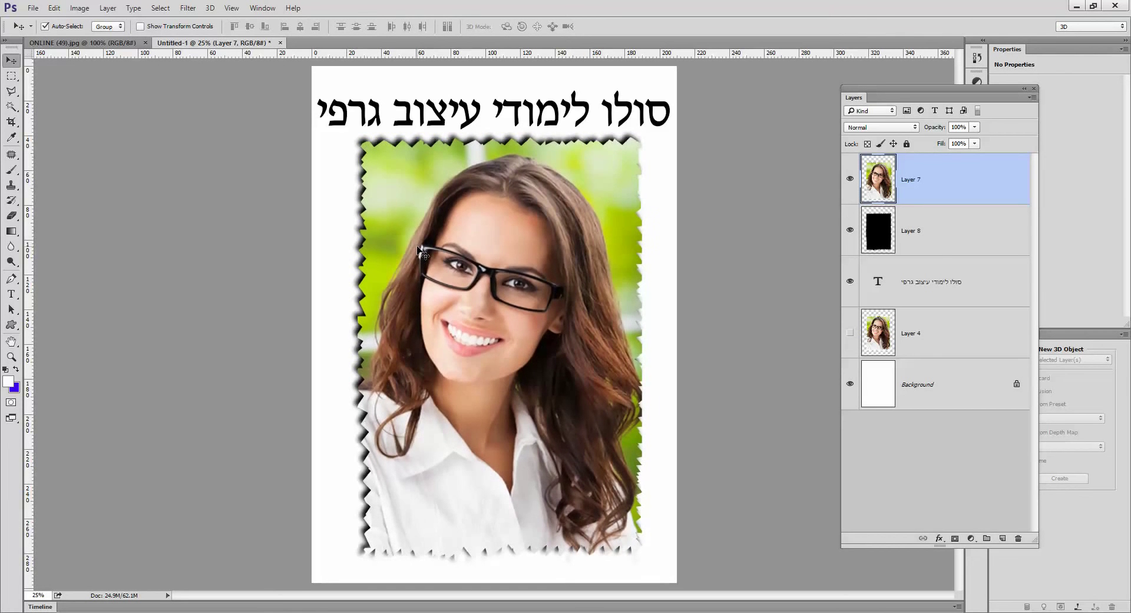
key(shift+Left)
key(shift+Left)
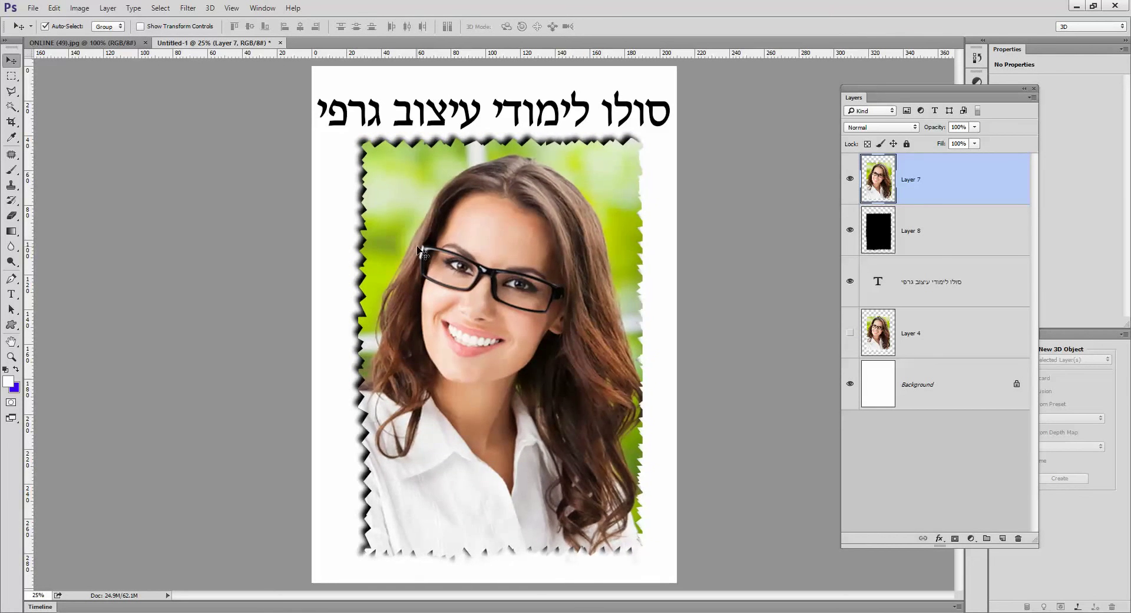